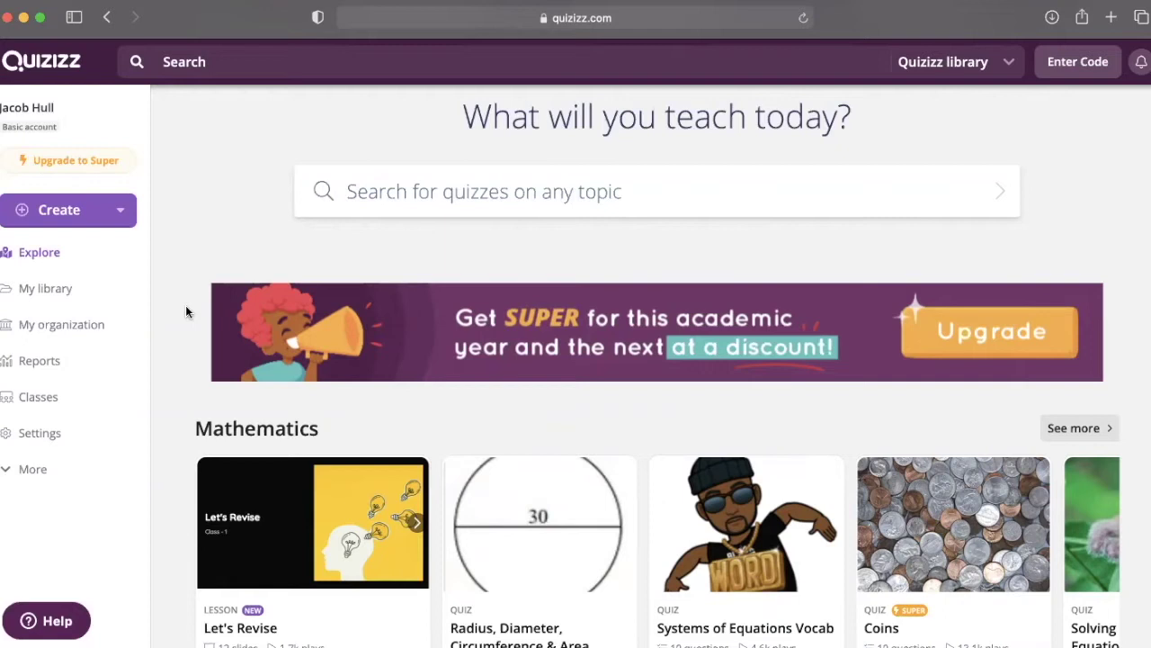
Step: Scroll the Explore library from Mathematics down to Career and Technical Education and Creative Arts
scroll(186, 307, down, 2)
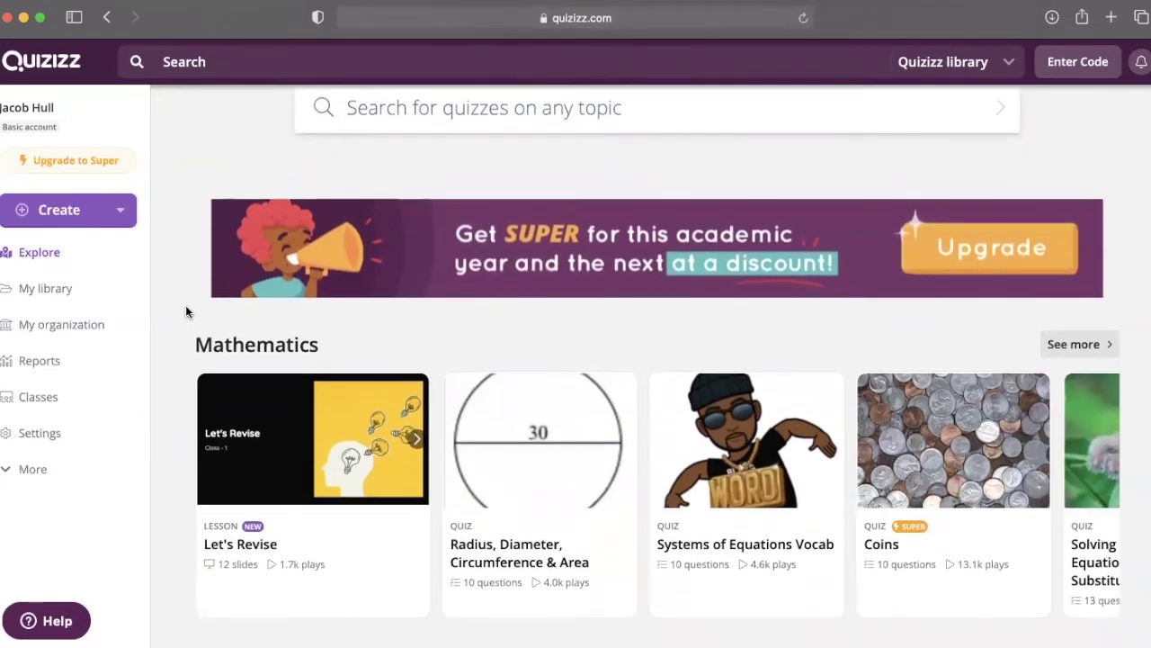
scroll(186, 309, down, 2)
scroll(185, 305, down, 1)
scroll(185, 305, down, 1)
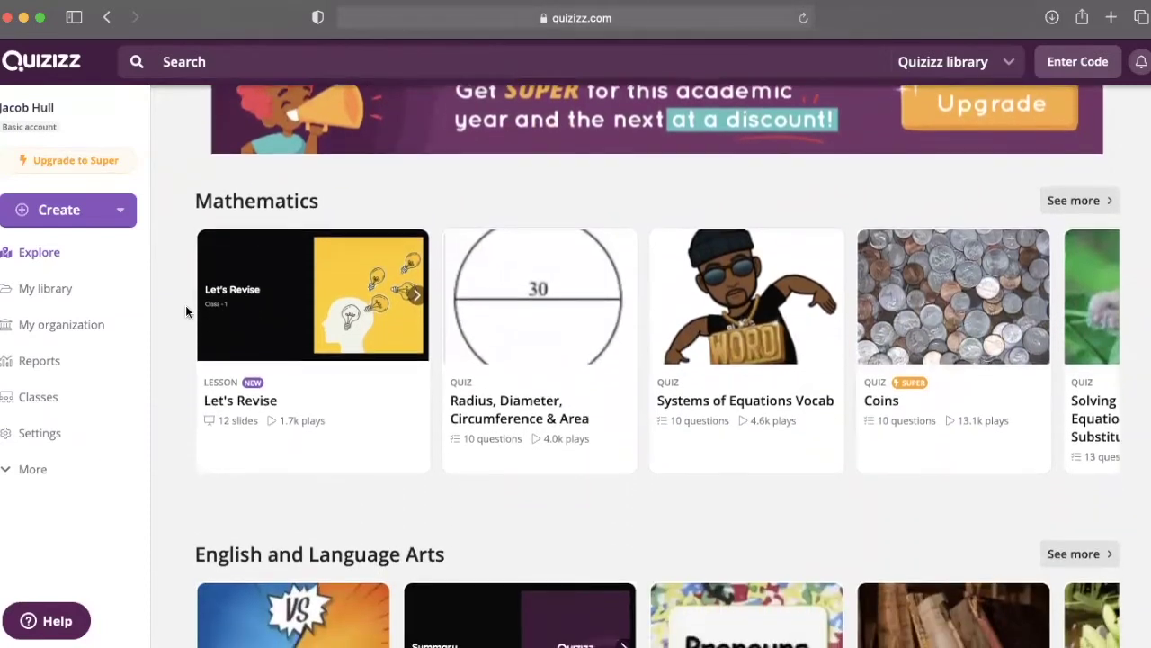
scroll(185, 305, down, 1)
right_click(185, 311)
click(174, 360)
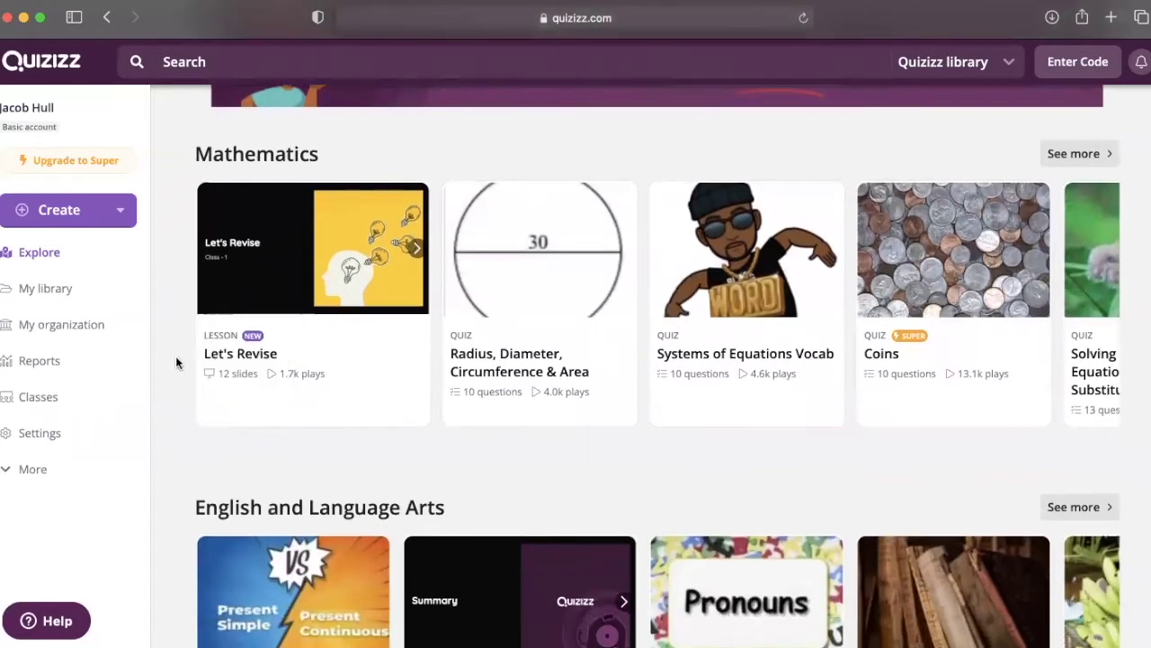
scroll(176, 466, down, 1)
scroll(176, 468, down, 1)
scroll(176, 468, down, 1)
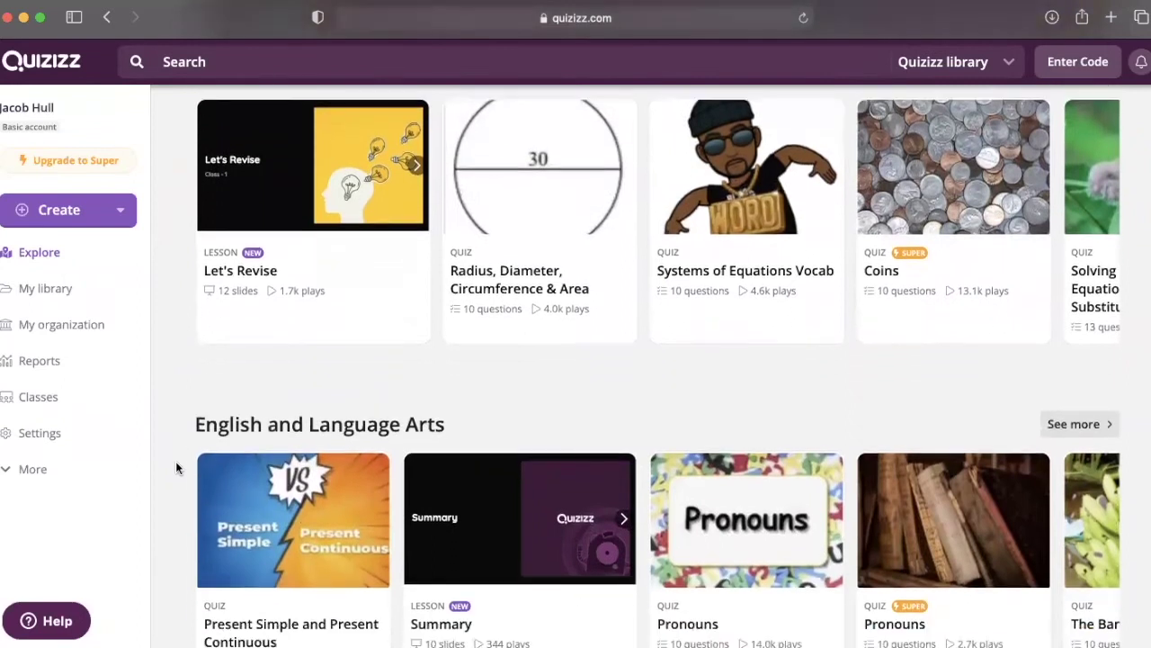
scroll(177, 468, down, 1)
scroll(176, 468, down, 1)
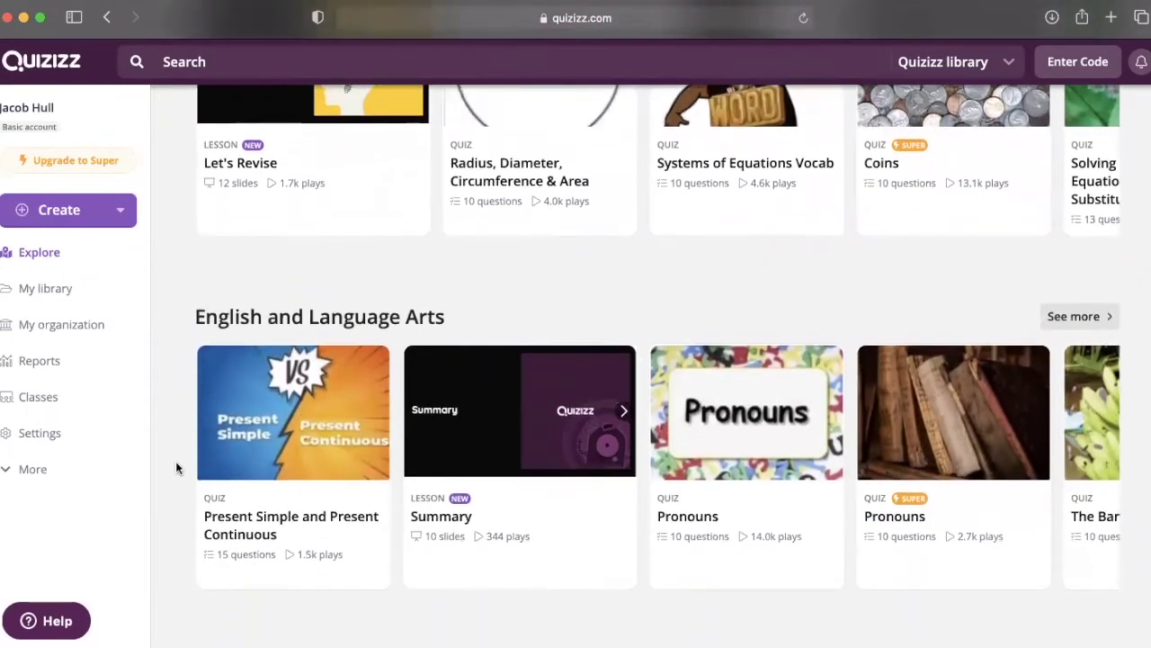
scroll(177, 467, down, 1)
scroll(177, 467, down, 1)
scroll(176, 467, down, 1)
scroll(176, 467, down, 2)
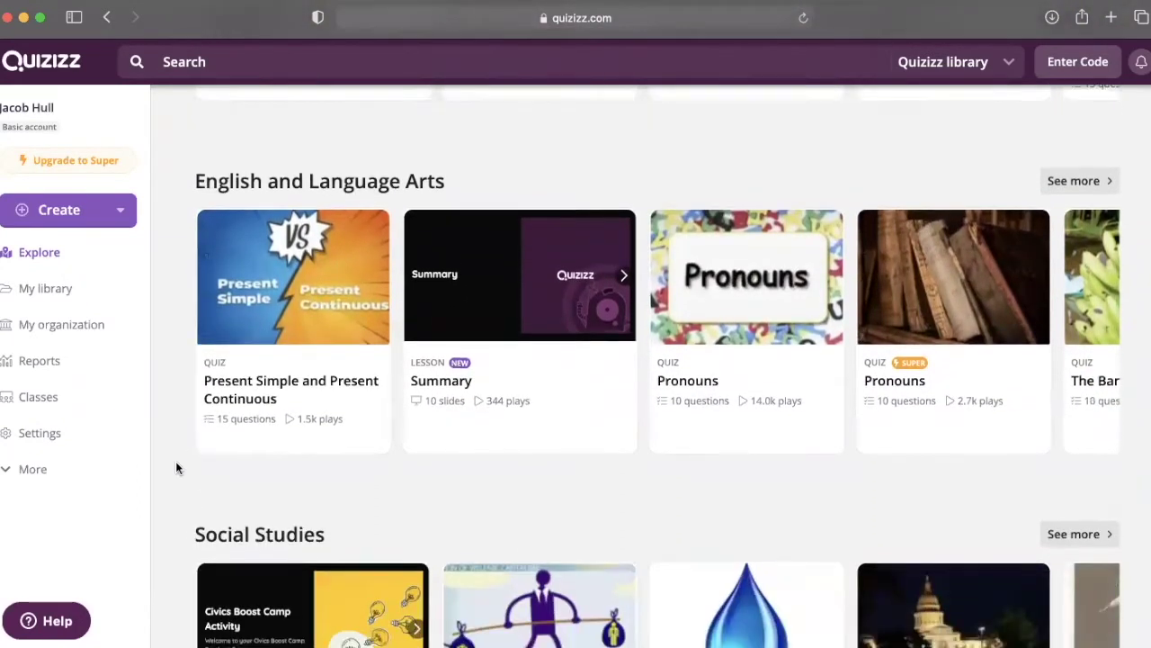
scroll(177, 467, down, 1)
scroll(176, 467, down, 1)
scroll(176, 461, down, 1)
scroll(175, 461, down, 1)
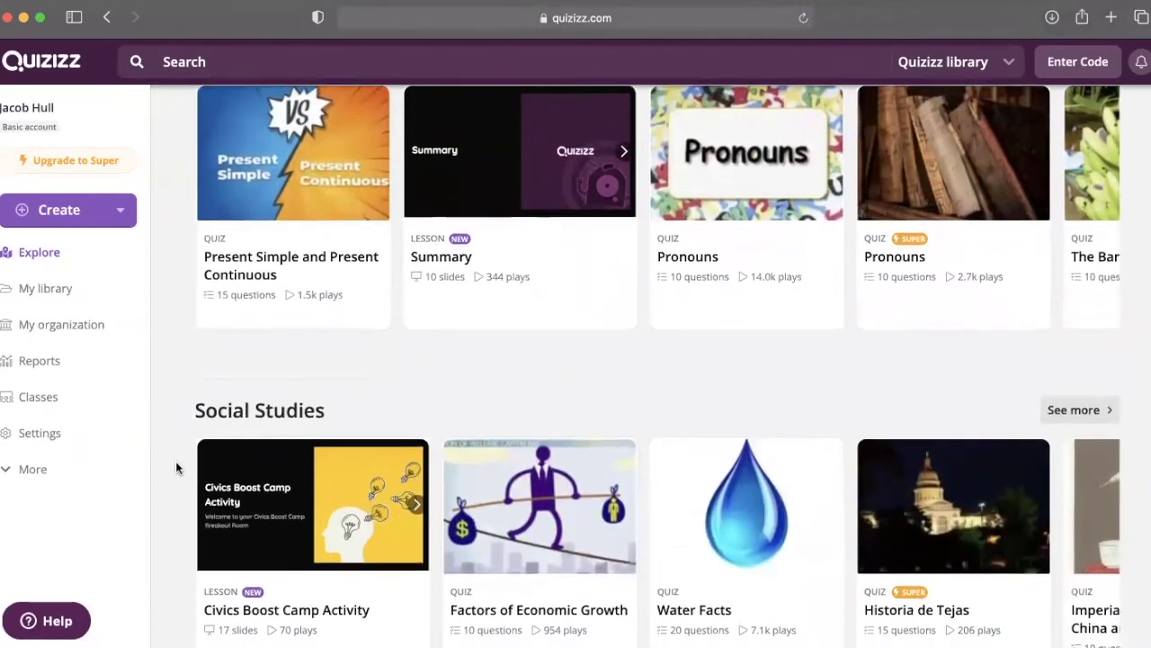
scroll(176, 466, down, 1)
scroll(177, 466, down, 2)
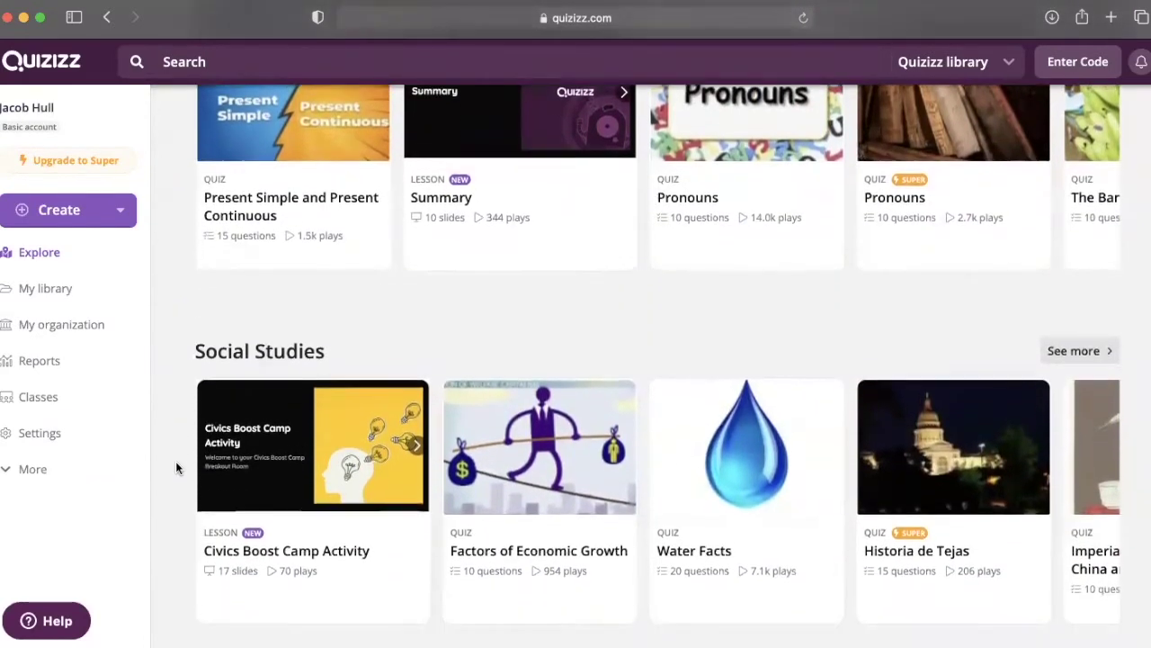
scroll(177, 466, down, 1)
scroll(176, 466, down, 1)
scroll(175, 466, down, 1)
scroll(175, 466, down, 1)
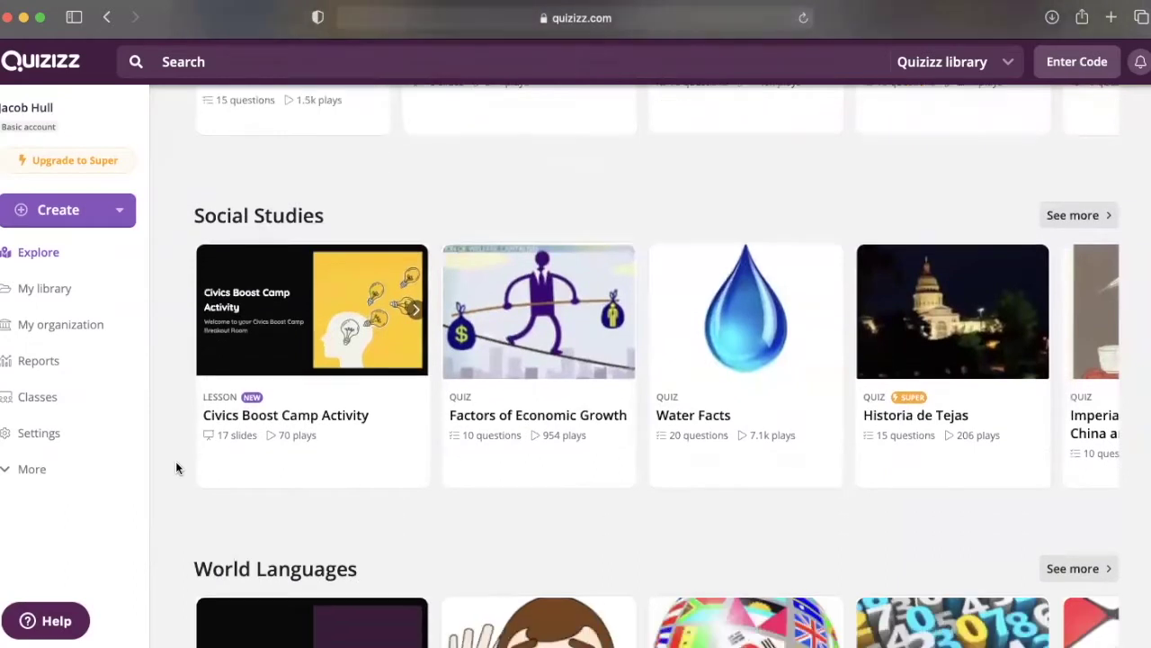
scroll(176, 466, down, 1)
scroll(176, 466, down, 1)
scroll(177, 468, down, 1)
scroll(177, 468, down, 1)
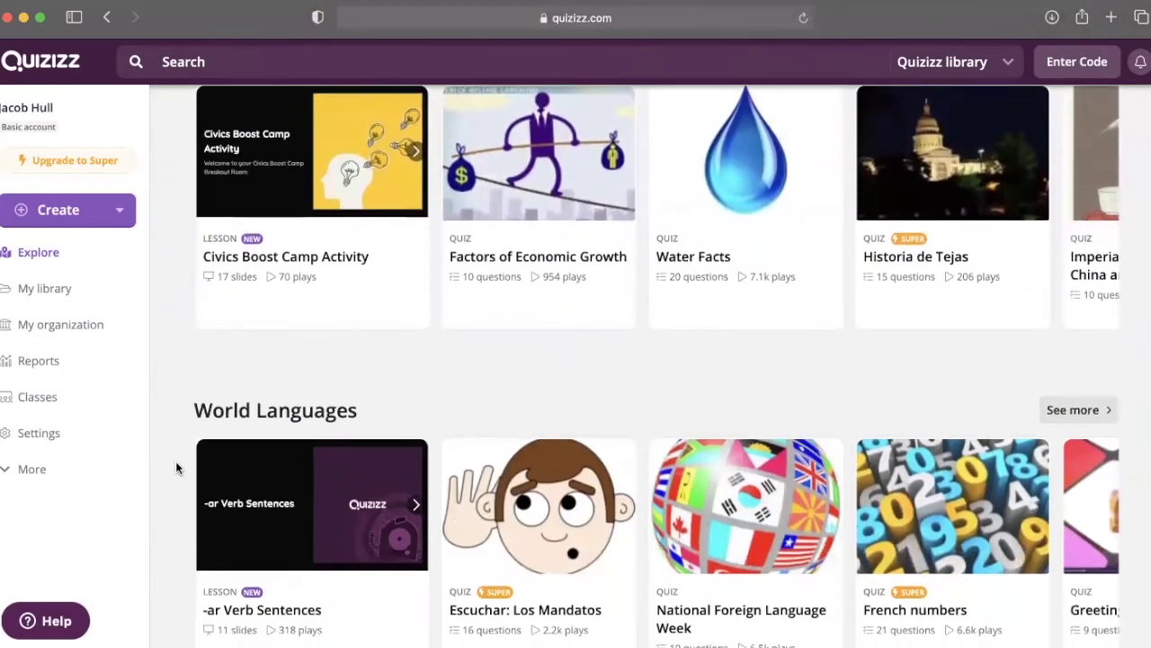
scroll(177, 468, down, 1)
scroll(178, 468, down, 1)
scroll(176, 467, down, 1)
scroll(176, 467, down, 1)
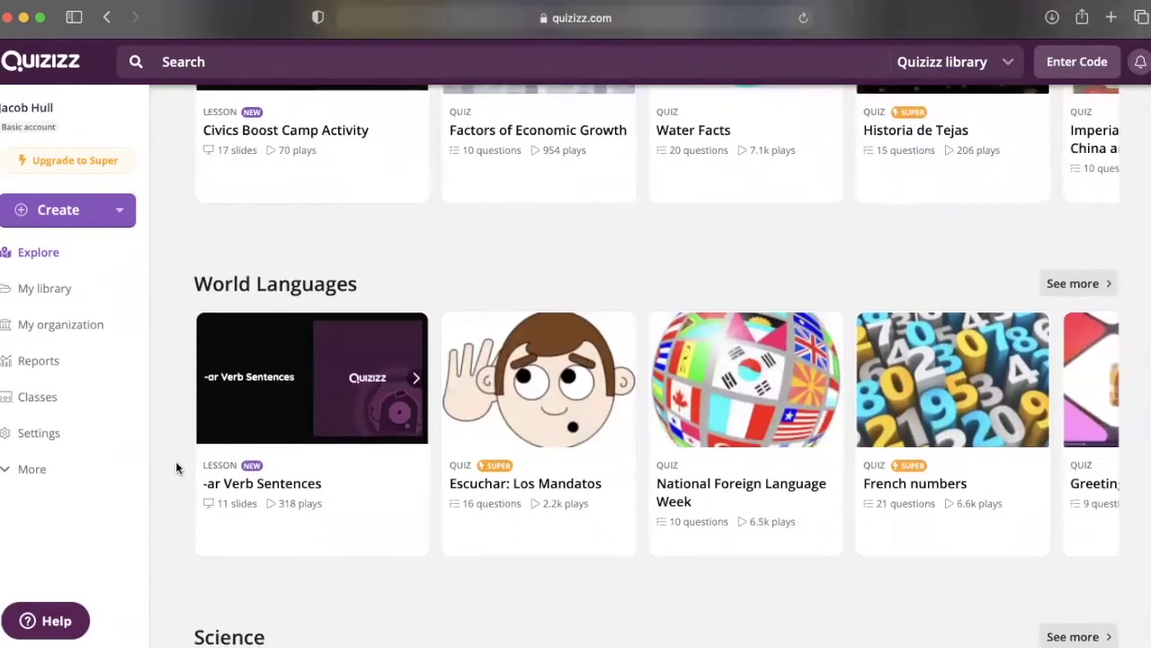
scroll(176, 467, down, 1)
scroll(176, 467, down, 1)
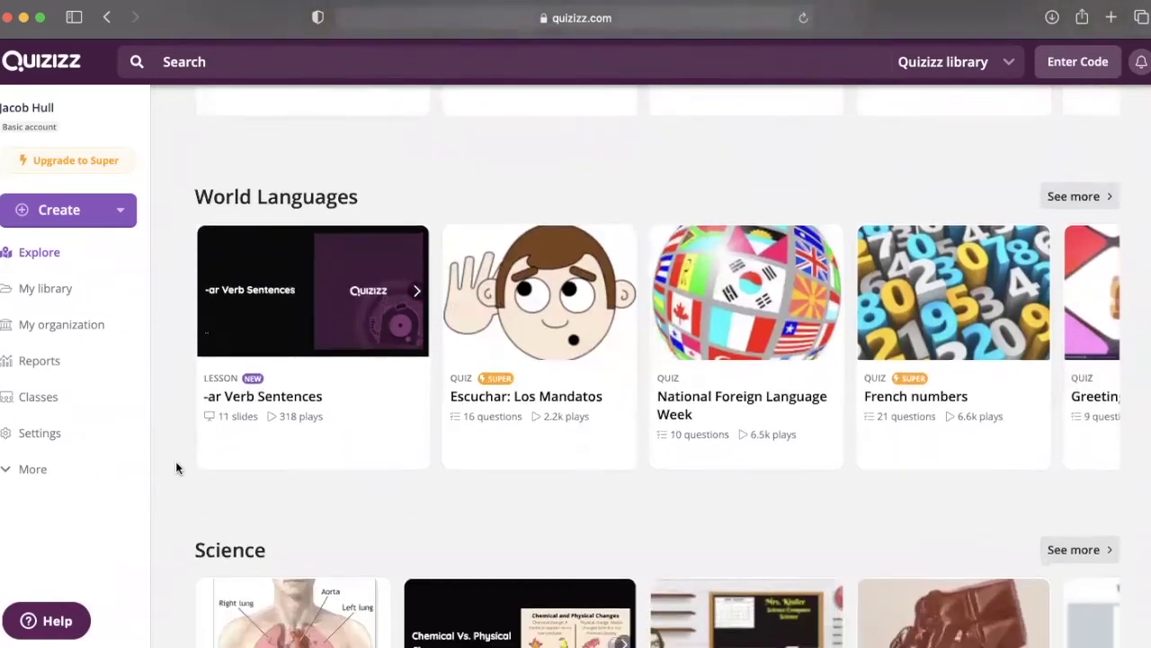
scroll(176, 467, down, 1)
scroll(176, 467, down, 1)
scroll(177, 467, down, 1)
scroll(177, 467, down, 1)
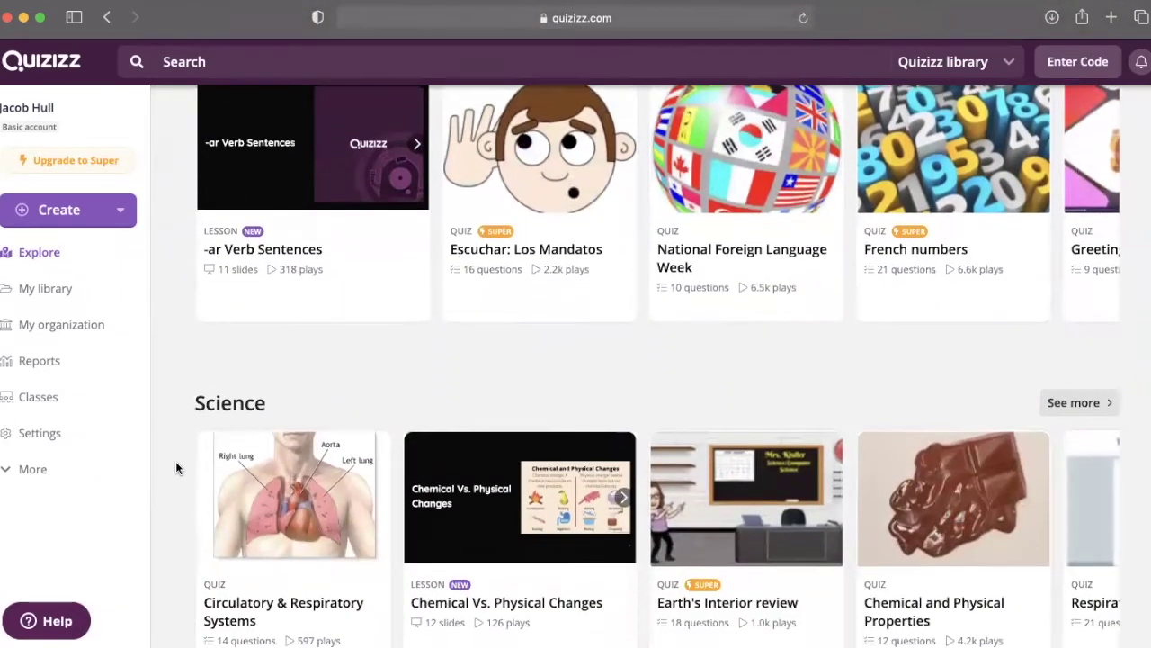
scroll(176, 467, down, 1)
scroll(176, 467, down, 1)
scroll(176, 461, down, 1)
scroll(176, 461, down, 1)
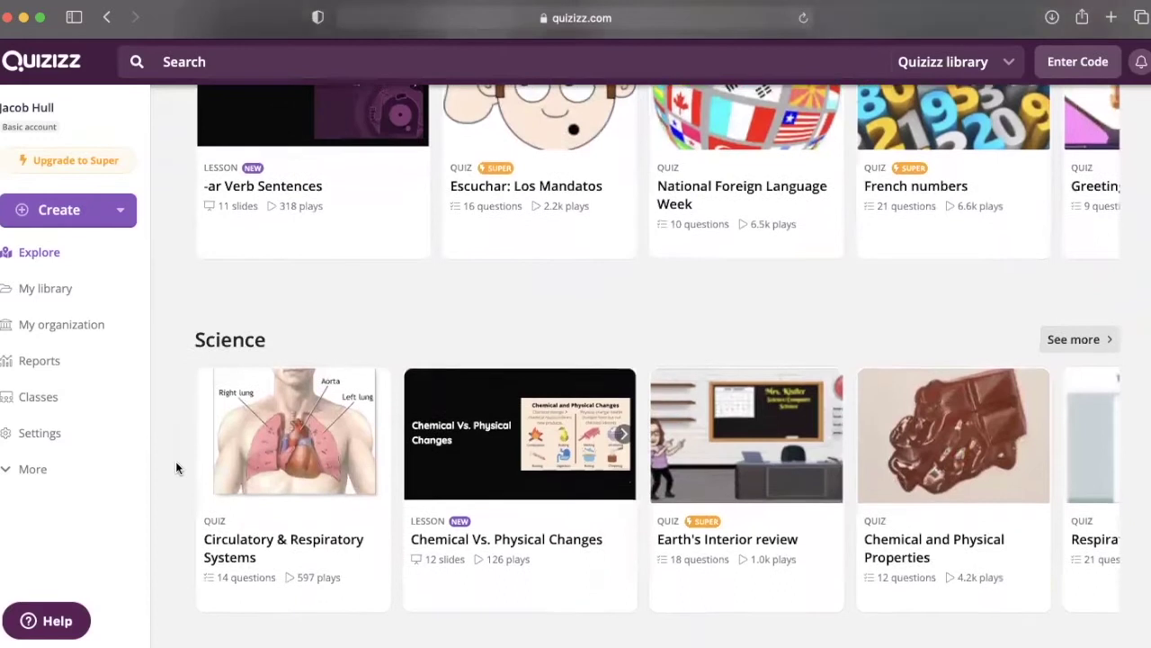
scroll(175, 461, down, 1)
scroll(176, 461, down, 1)
scroll(176, 461, down, 1)
scroll(175, 460, down, 1)
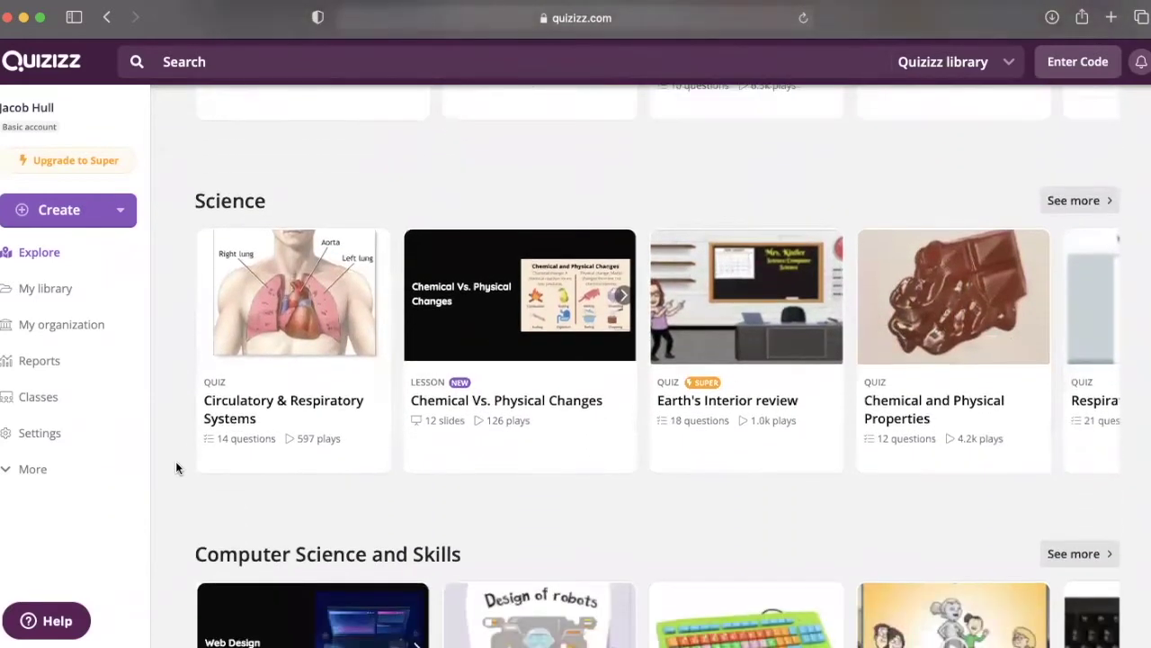
scroll(176, 461, down, 1)
scroll(175, 460, down, 1)
scroll(175, 461, down, 2)
scroll(175, 460, down, 1)
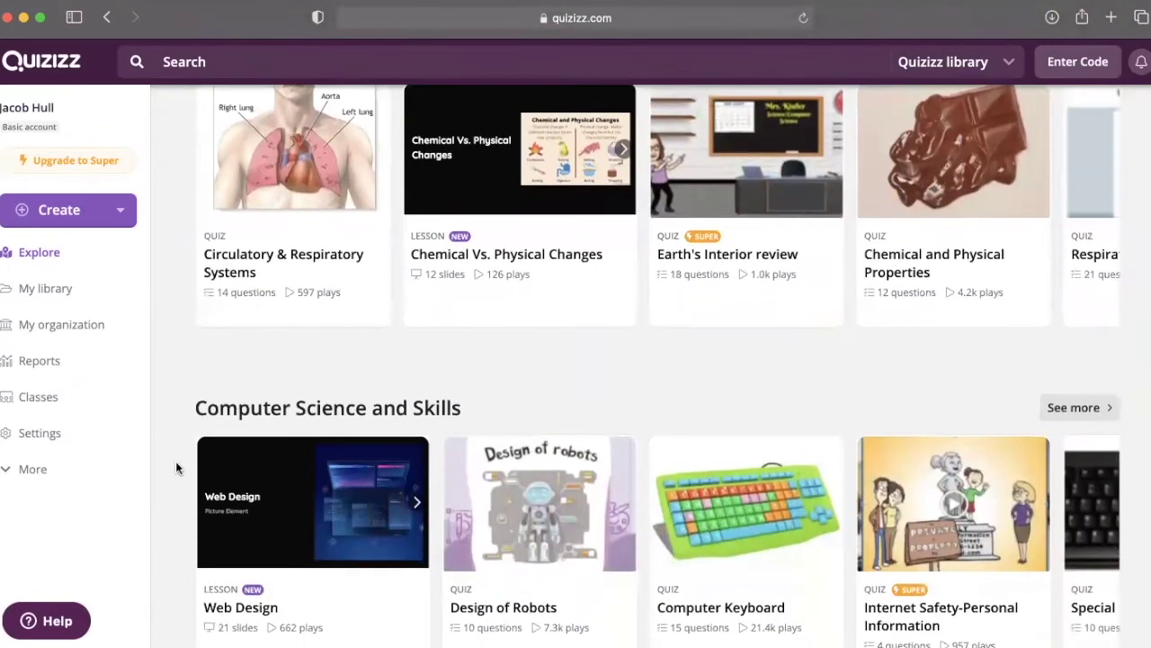
scroll(175, 460, down, 1)
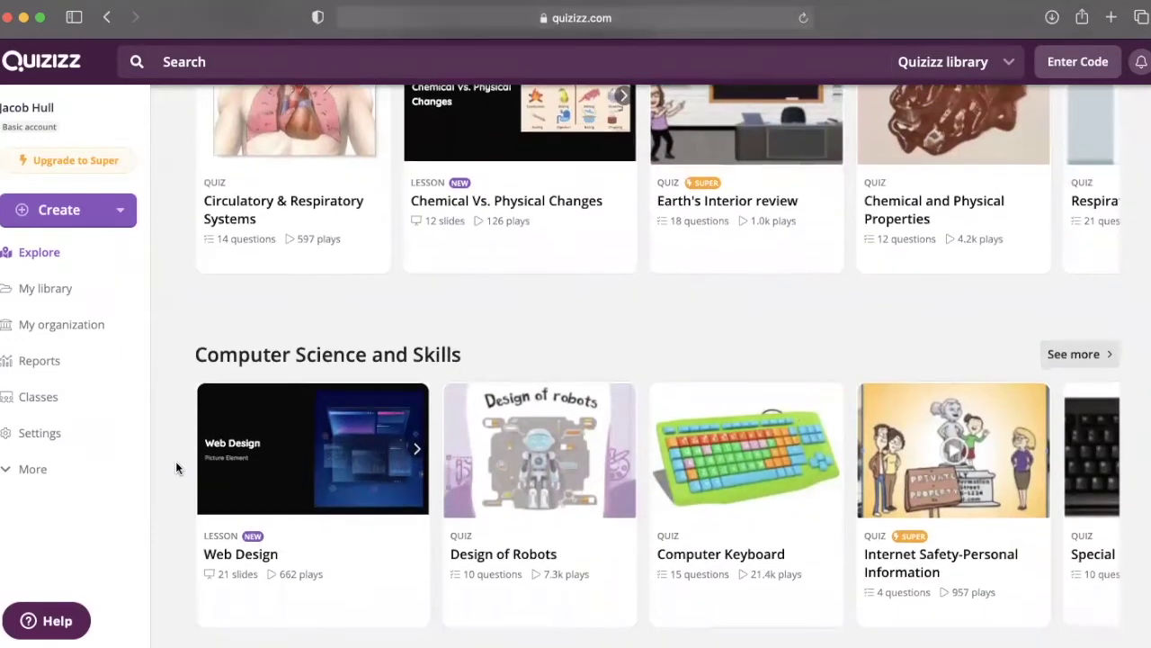
scroll(176, 460, down, 1)
scroll(175, 461, down, 1)
scroll(175, 460, down, 1)
scroll(176, 460, down, 1)
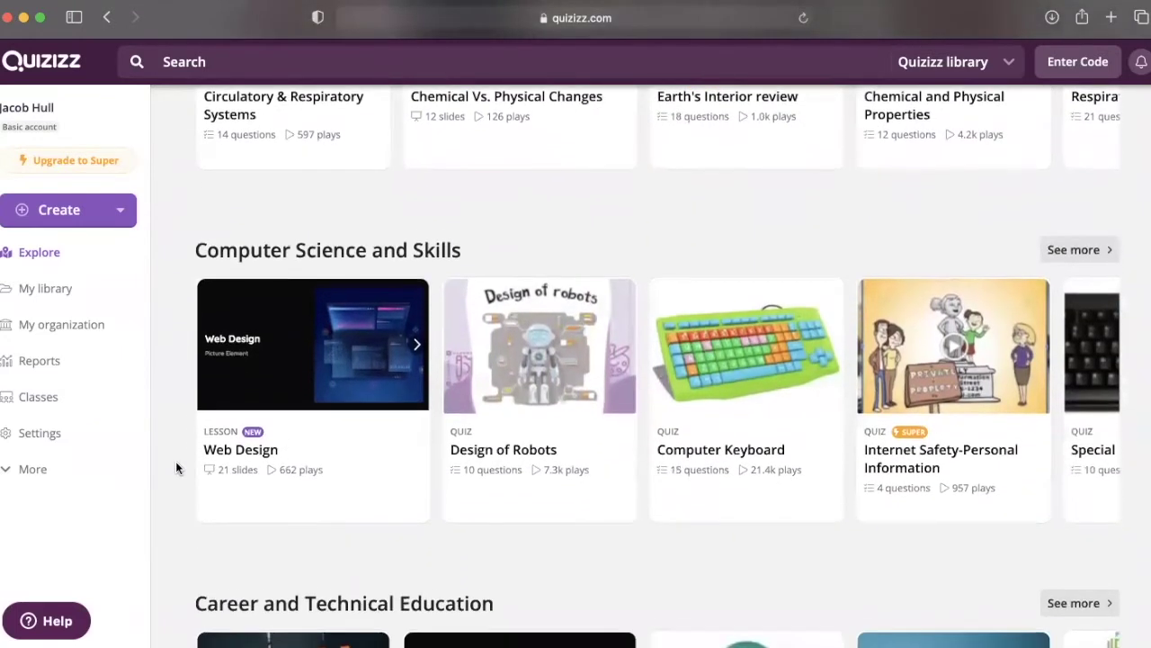
scroll(176, 460, down, 1)
scroll(175, 461, down, 1)
scroll(175, 460, down, 1)
scroll(175, 461, down, 1)
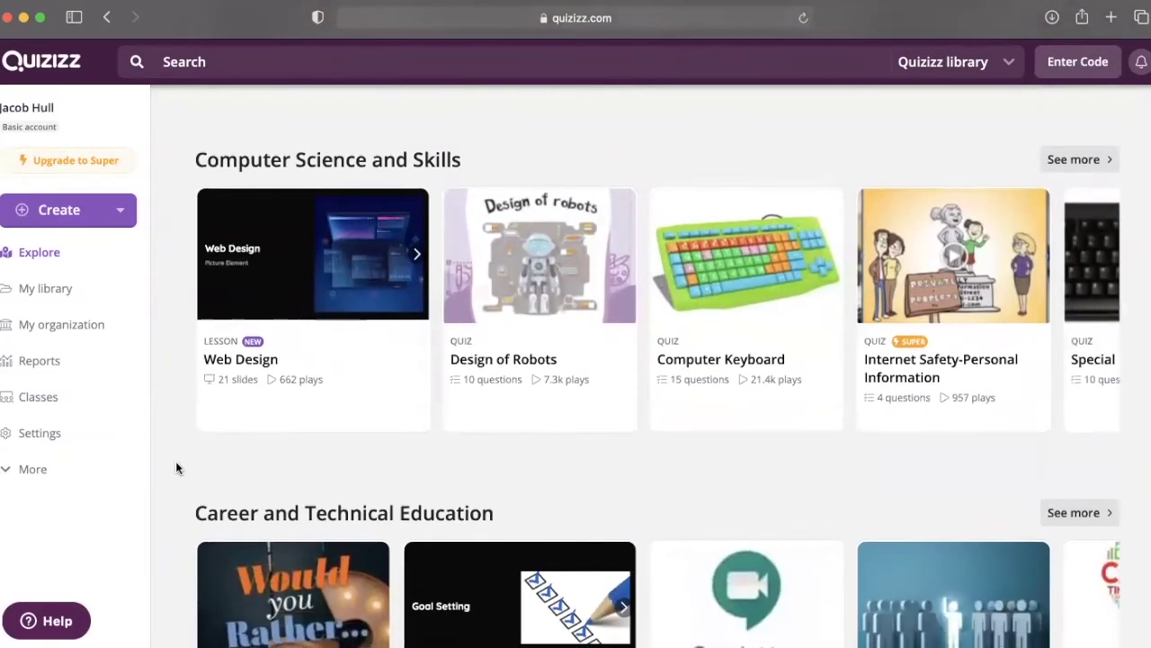
scroll(175, 460, down, 1)
scroll(176, 461, down, 1)
scroll(176, 467, down, 1)
scroll(176, 467, down, 1)
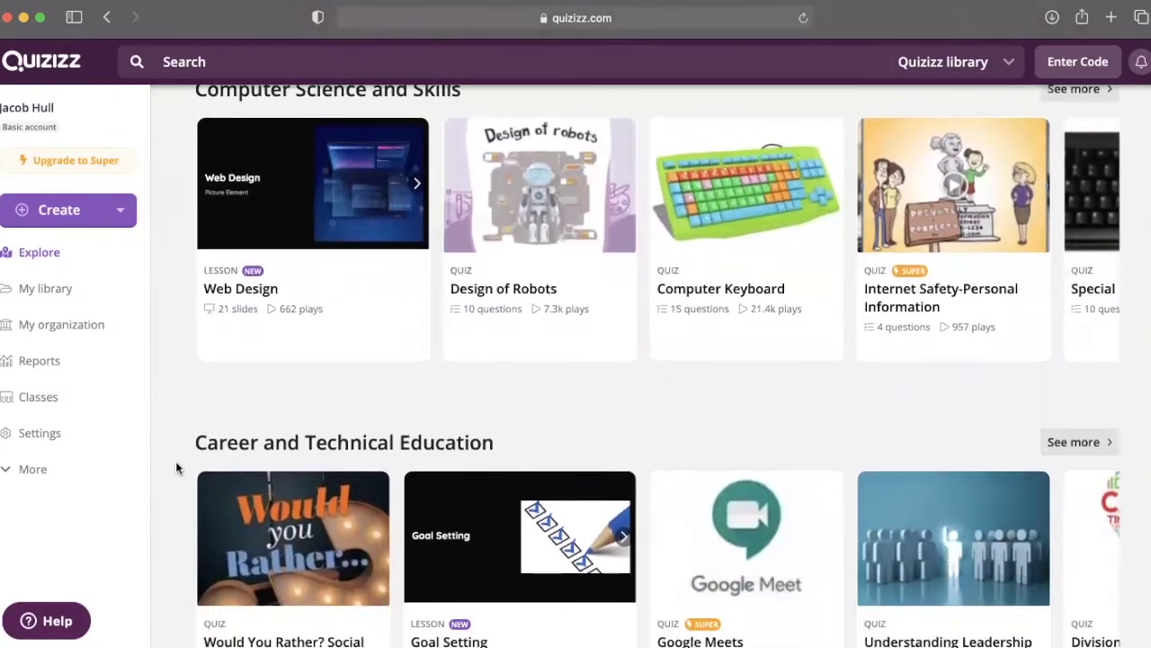
scroll(176, 467, down, 1)
scroll(177, 467, down, 1)
scroll(176, 467, down, 1)
scroll(177, 467, down, 1)
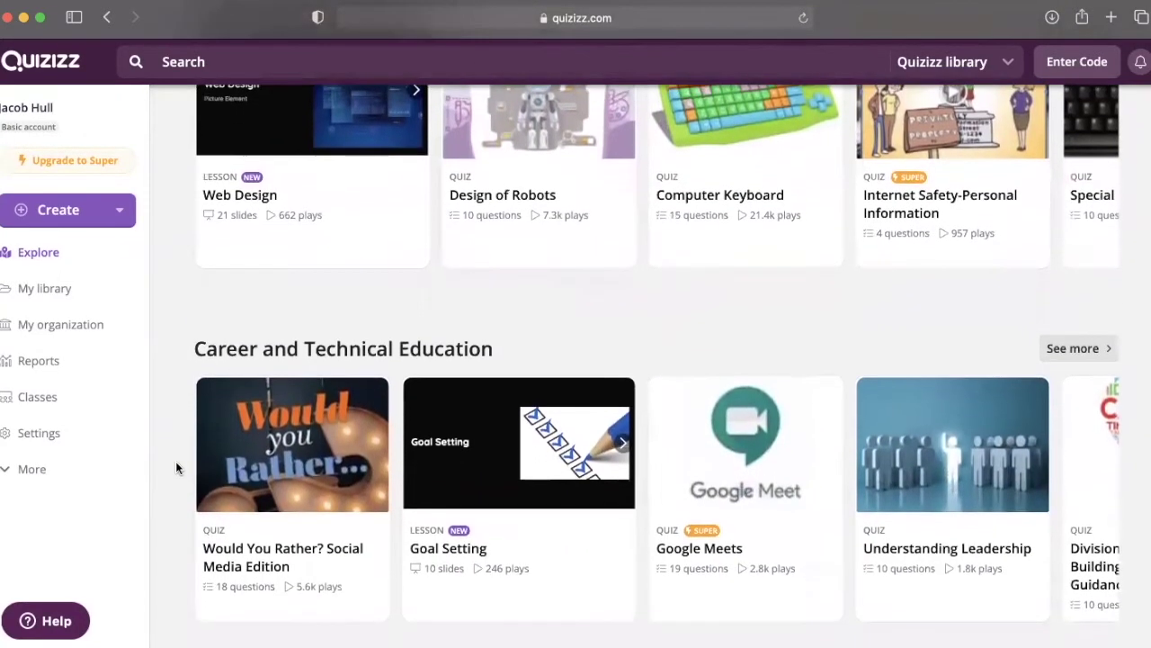
scroll(176, 467, down, 1)
scroll(176, 467, down, 1)
scroll(176, 467, down, 1)
scroll(177, 467, down, 1)
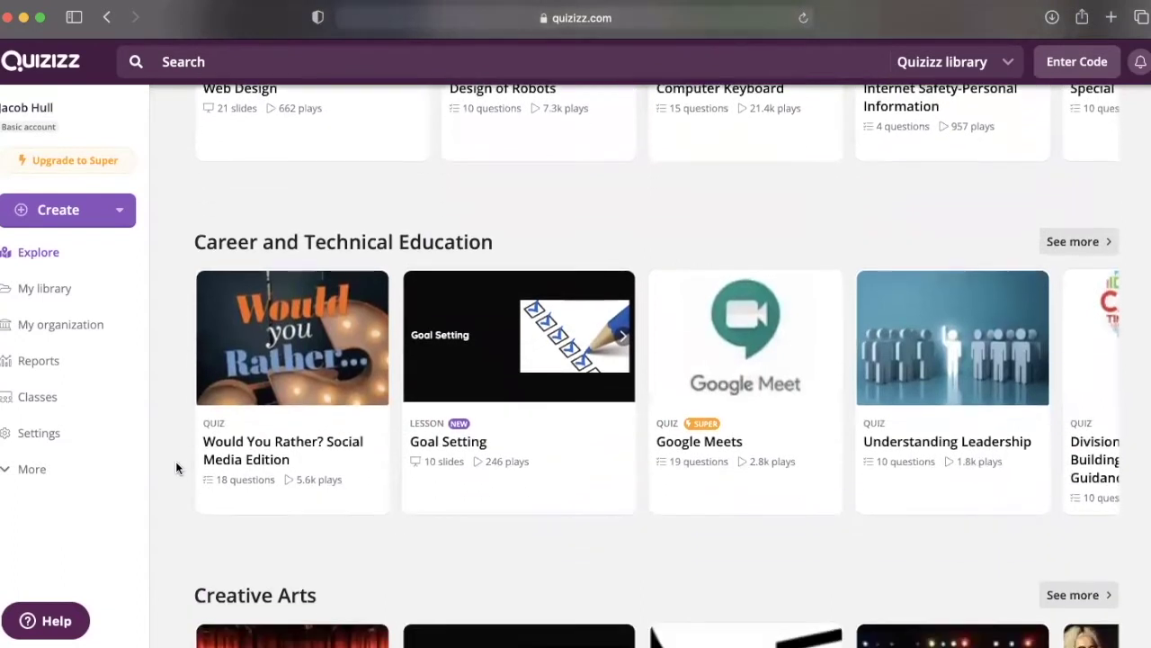
scroll(176, 467, down, 1)
scroll(176, 467, down, 1)
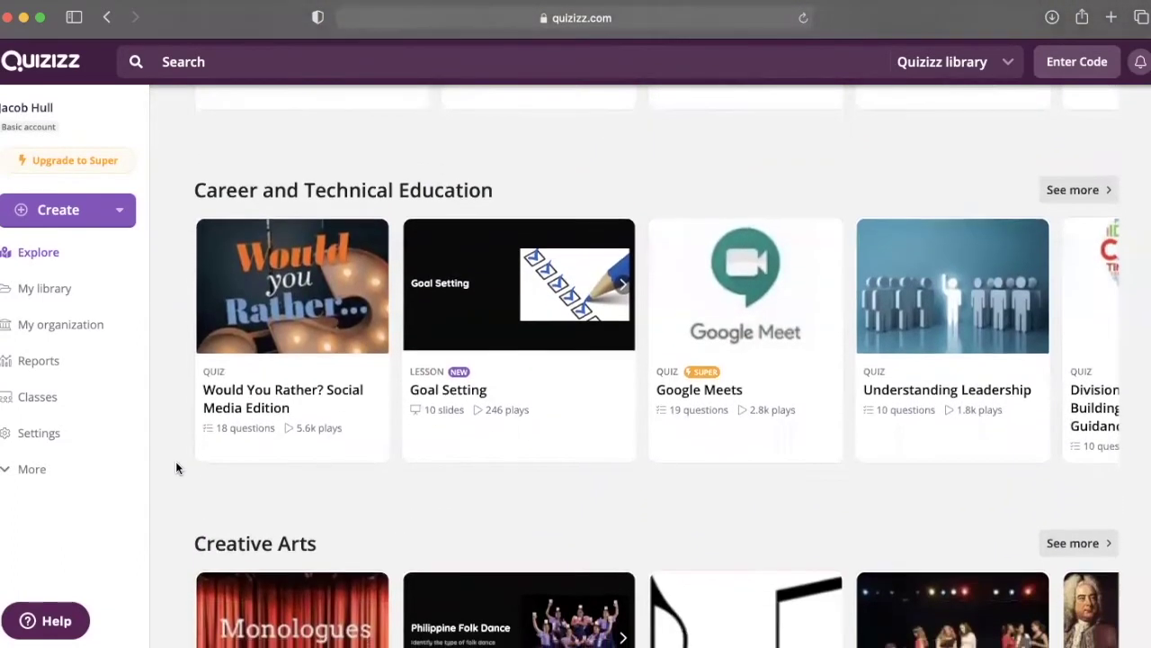
scroll(176, 467, down, 1)
scroll(176, 467, down, 2)
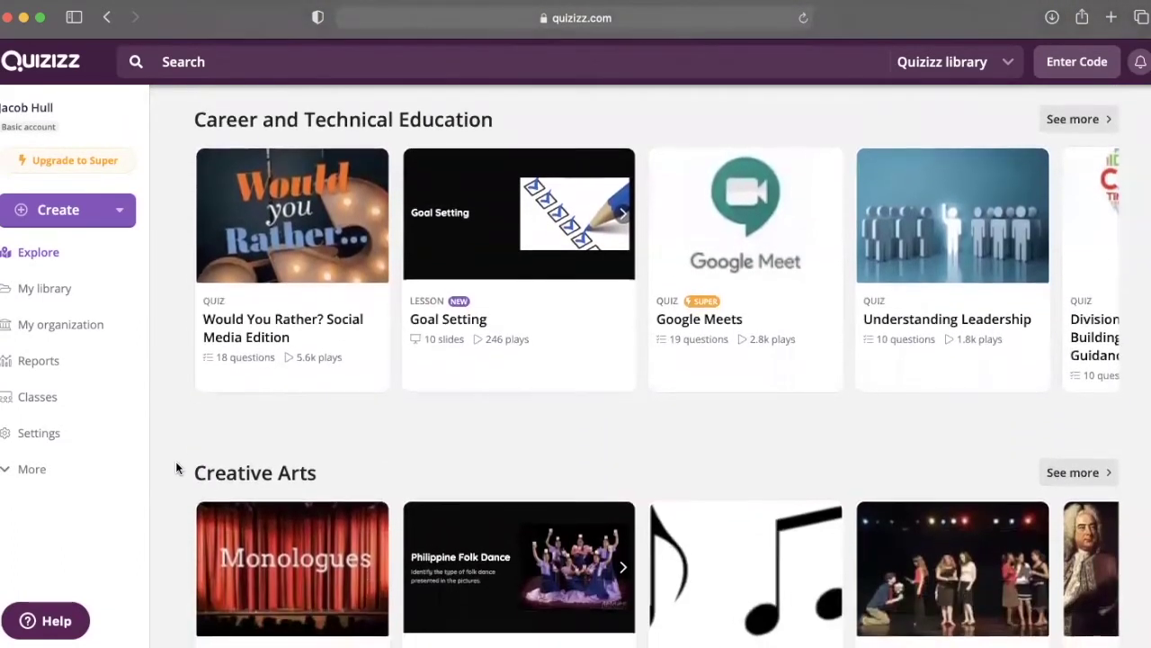
Step: Scroll back up and advance the English and Language Arts carousel to more activities
scroll(175, 466, up, 1)
scroll(175, 466, up, 2)
scroll(176, 467, up, 1)
scroll(177, 467, up, 2)
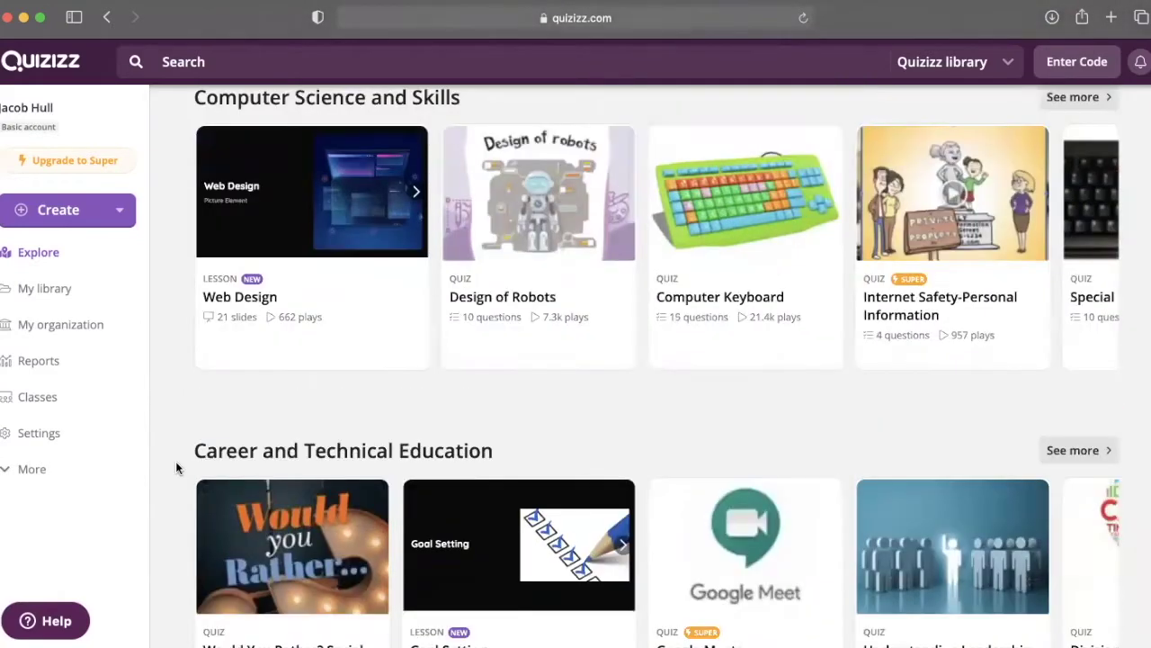
scroll(176, 467, up, 1)
scroll(176, 467, up, 1)
scroll(176, 467, up, 2)
scroll(176, 466, up, 2)
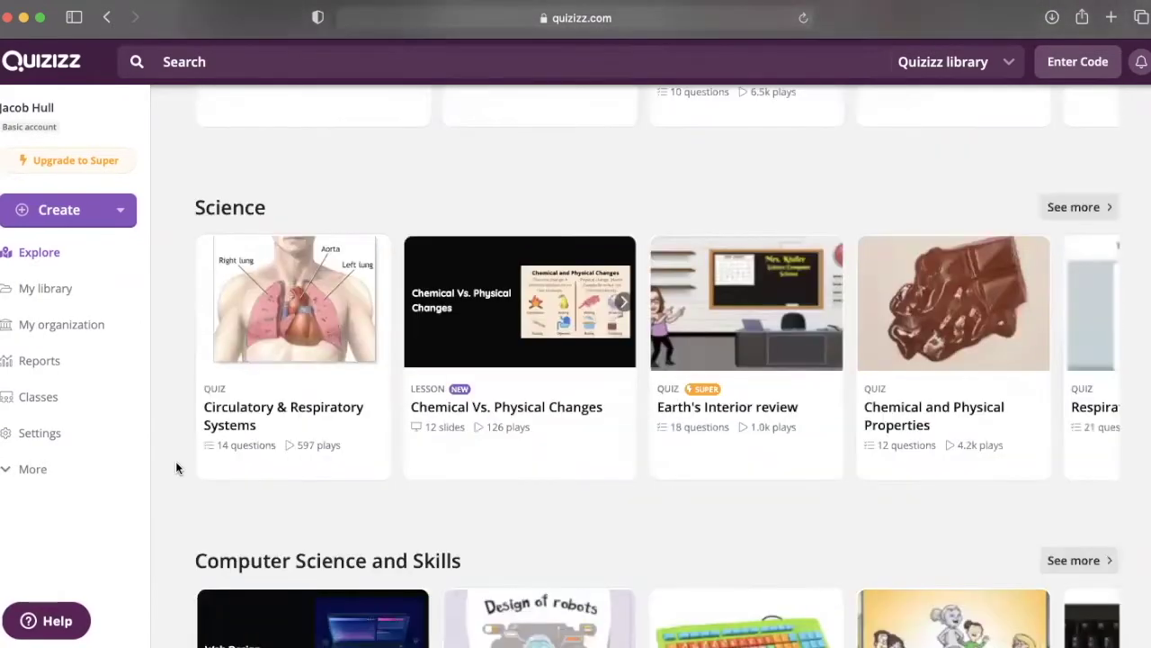
scroll(177, 467, up, 2)
scroll(176, 466, up, 2)
scroll(176, 467, up, 2)
scroll(177, 466, up, 1)
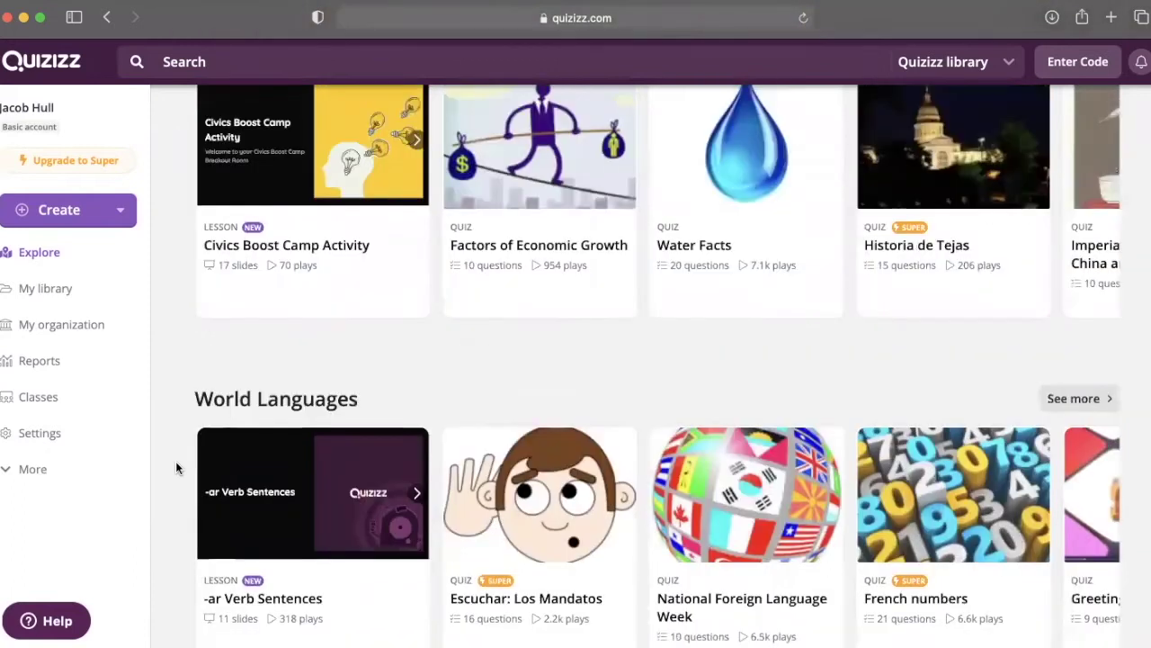
scroll(177, 467, up, 2)
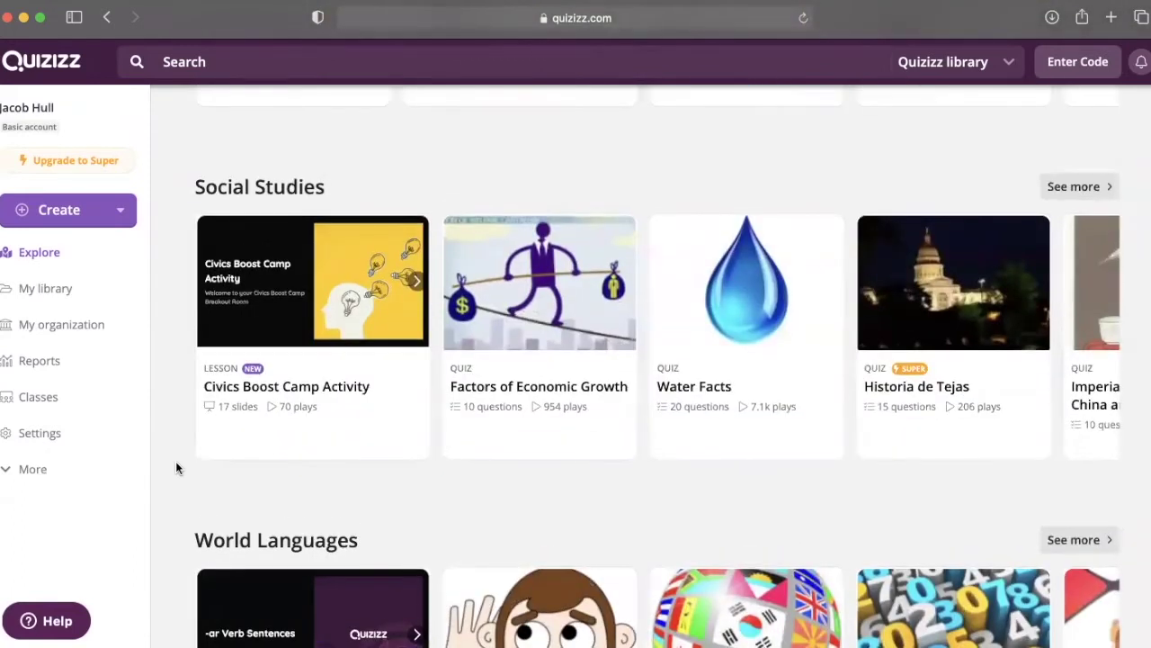
scroll(177, 467, up, 1)
scroll(176, 467, up, 2)
scroll(176, 466, up, 1)
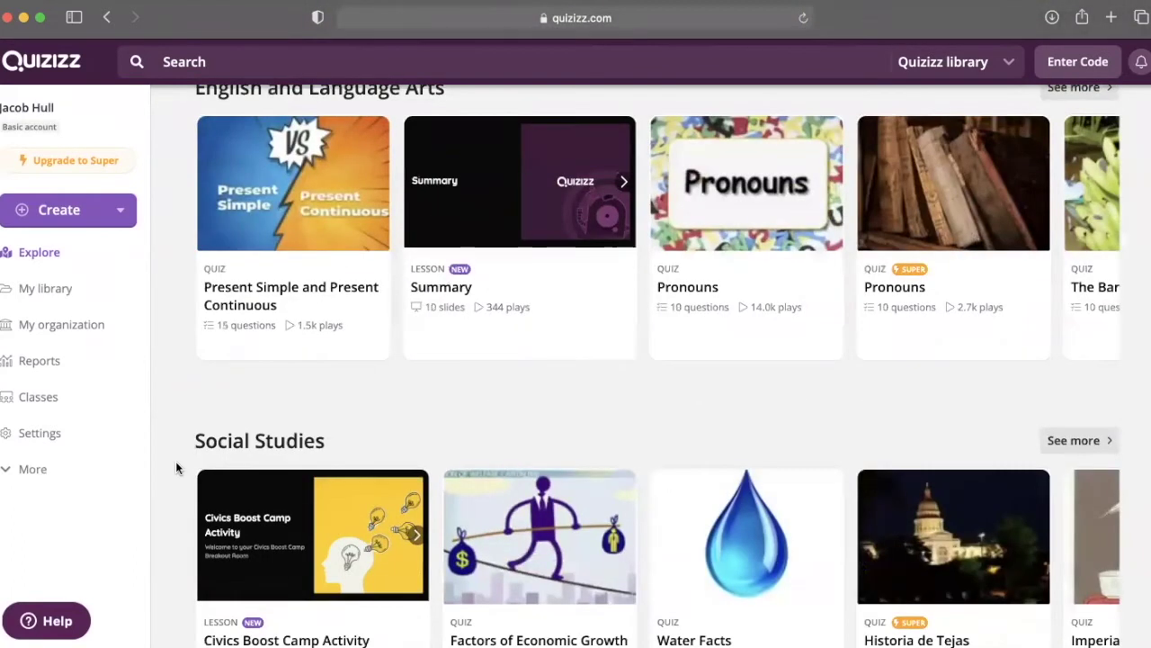
scroll(176, 466, up, 1)
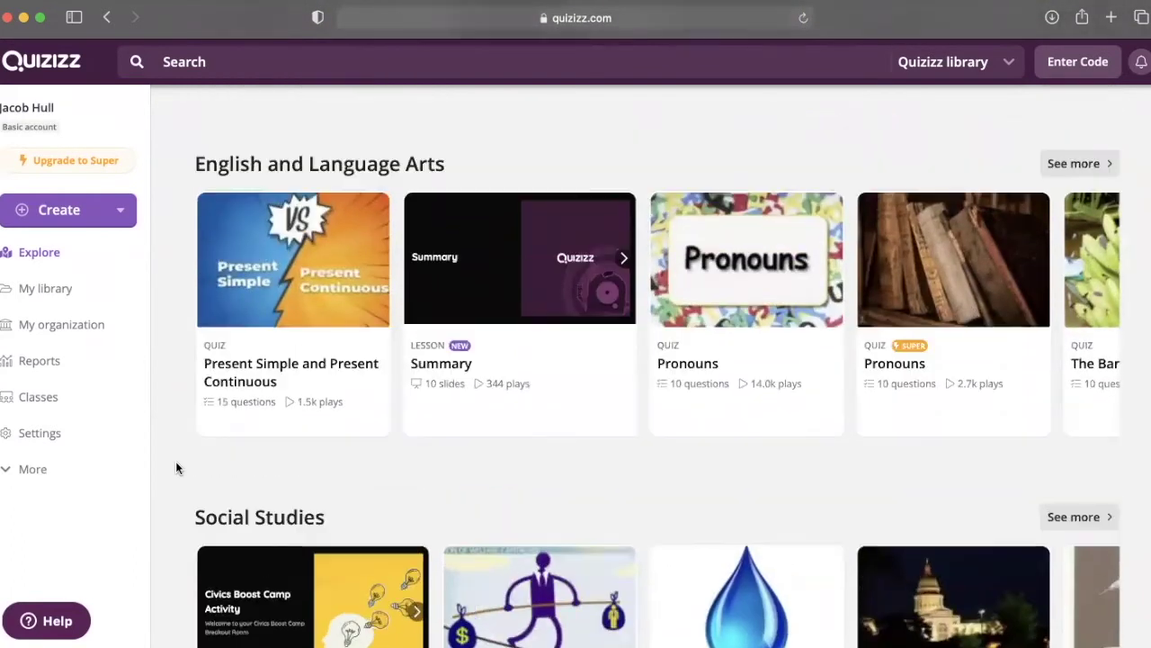
click(1096, 313)
Step: Advance the Social Studies carousel to Age of Imperialism, then go to the Classes page
scroll(1142, 439, down, 2)
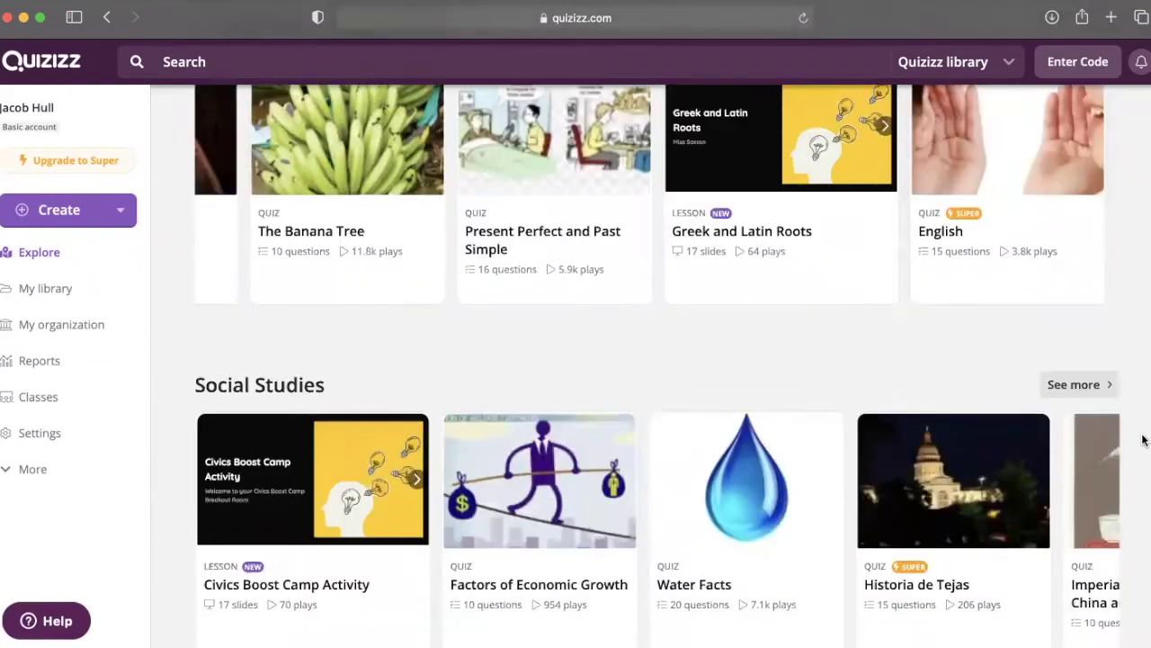
scroll(1142, 439, down, 1)
click(1095, 458)
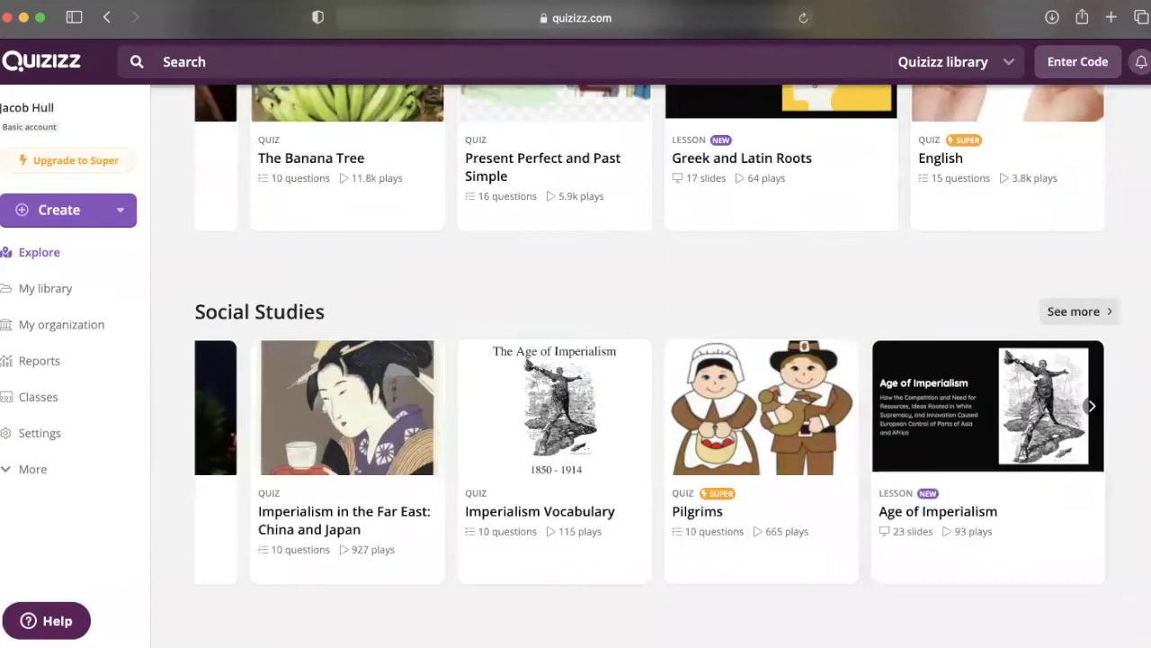
scroll(827, 627, down, 3)
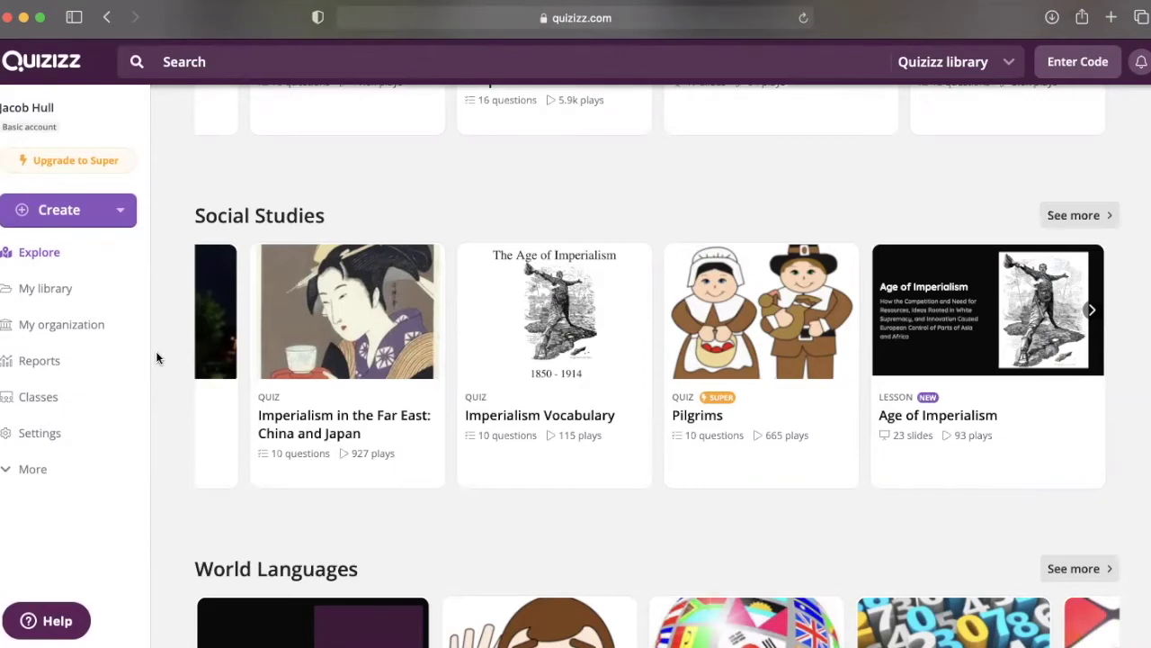
click(105, 401)
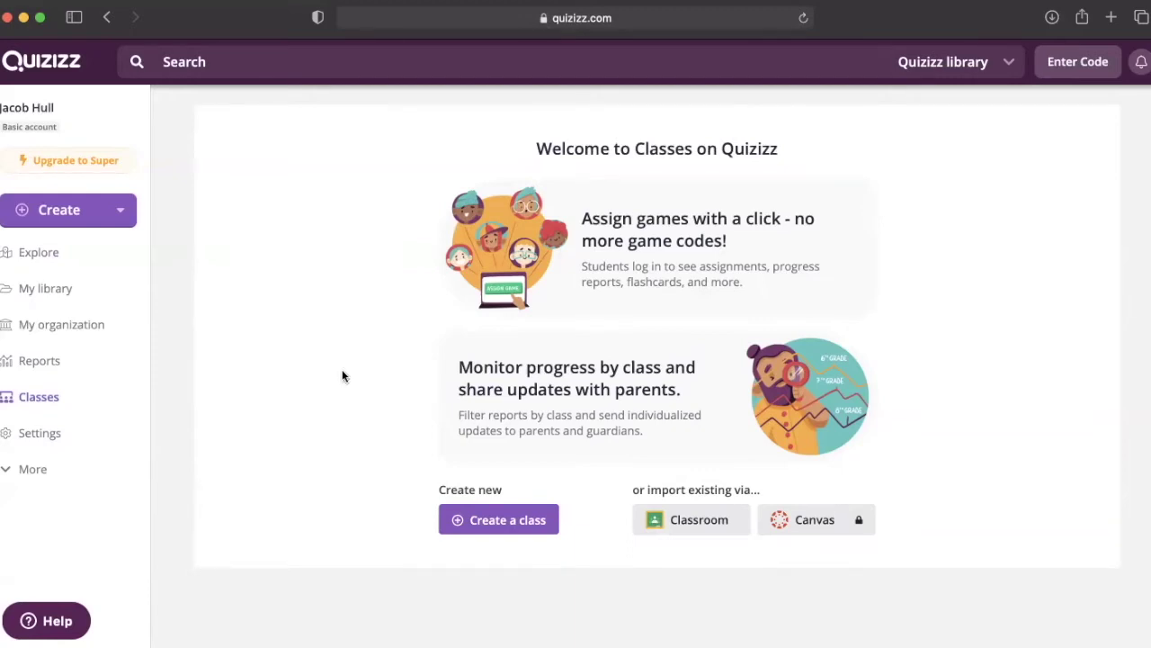
Step: Scroll the Welcome to Classes page to read the create and import class options
scroll(342, 376, down, 1)
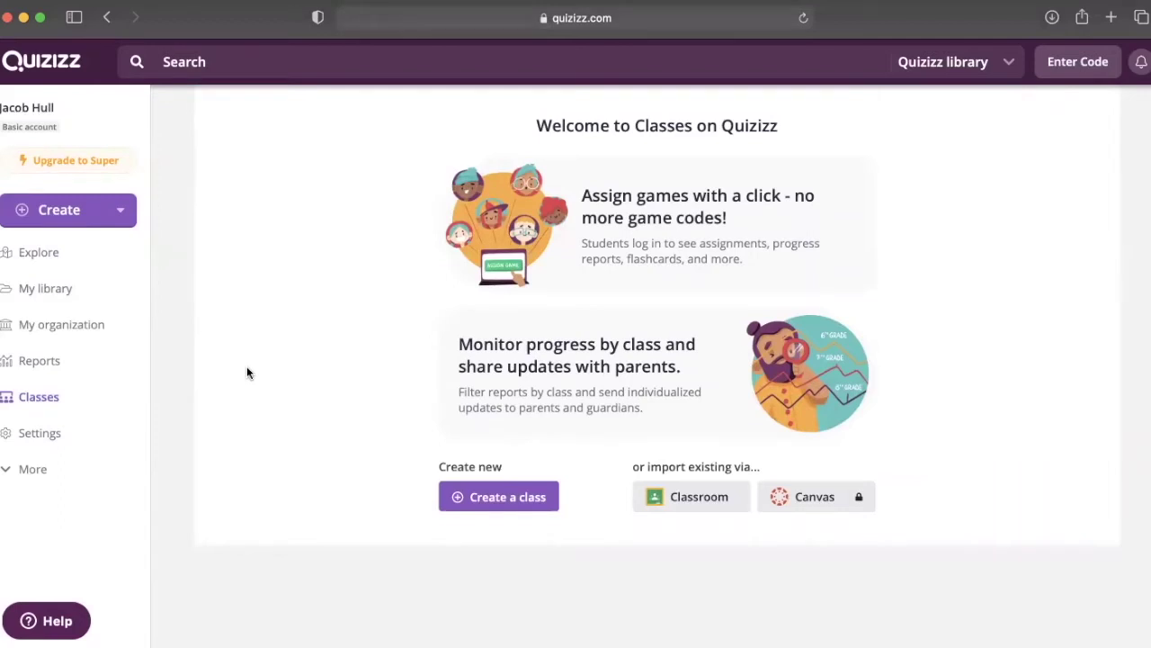
Step: Open My library, collapse Collections, and open the 'Slavery and States Pre- Civil War' quiz
click(95, 287)
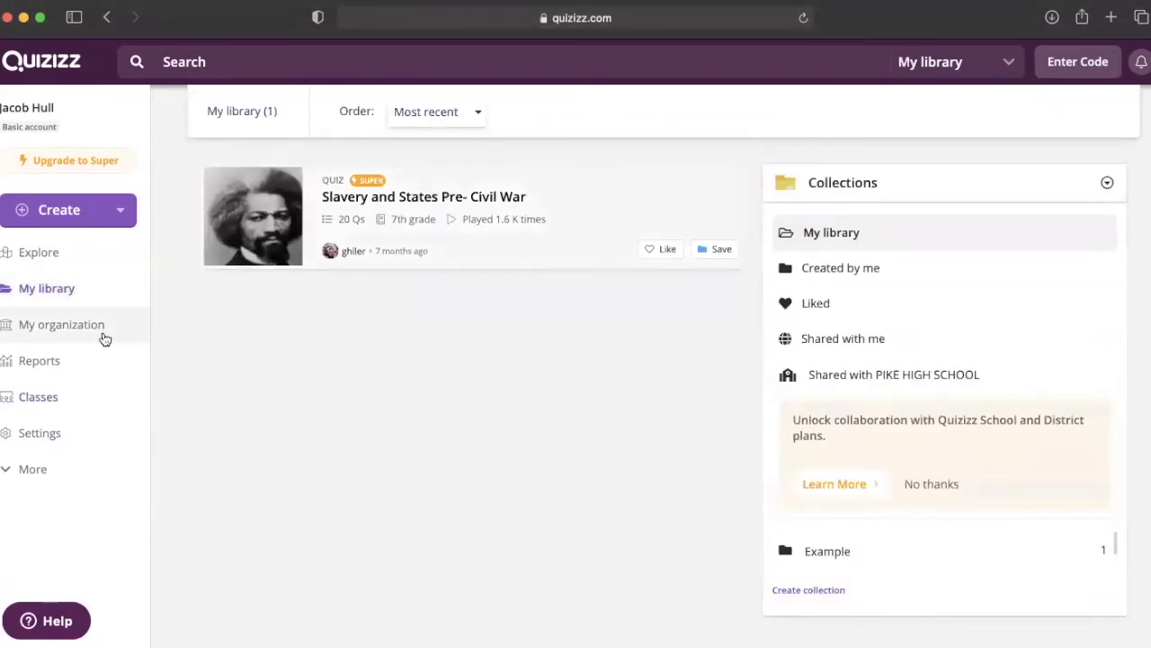
click(835, 185)
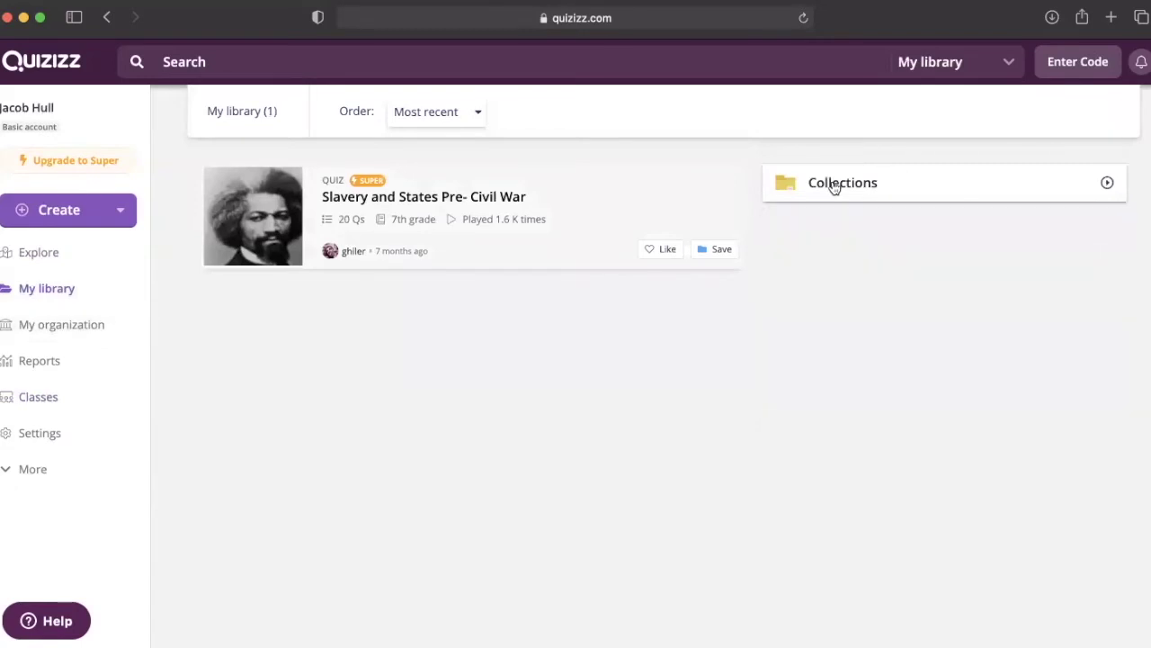
click(533, 205)
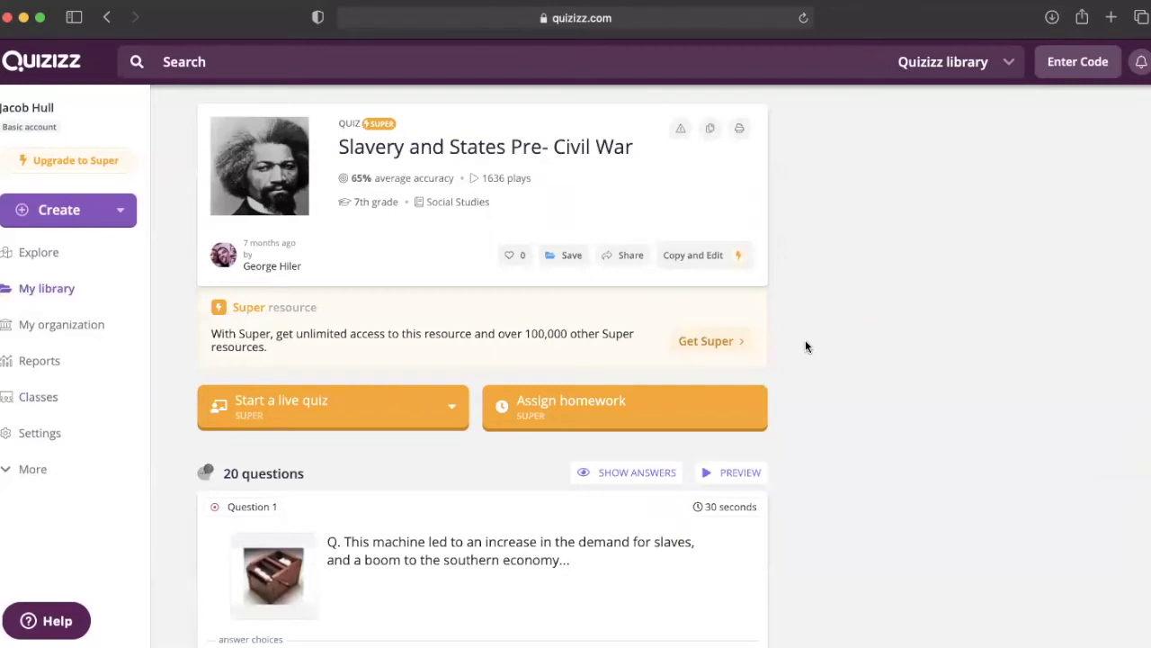
scroll(806, 346, down, 2)
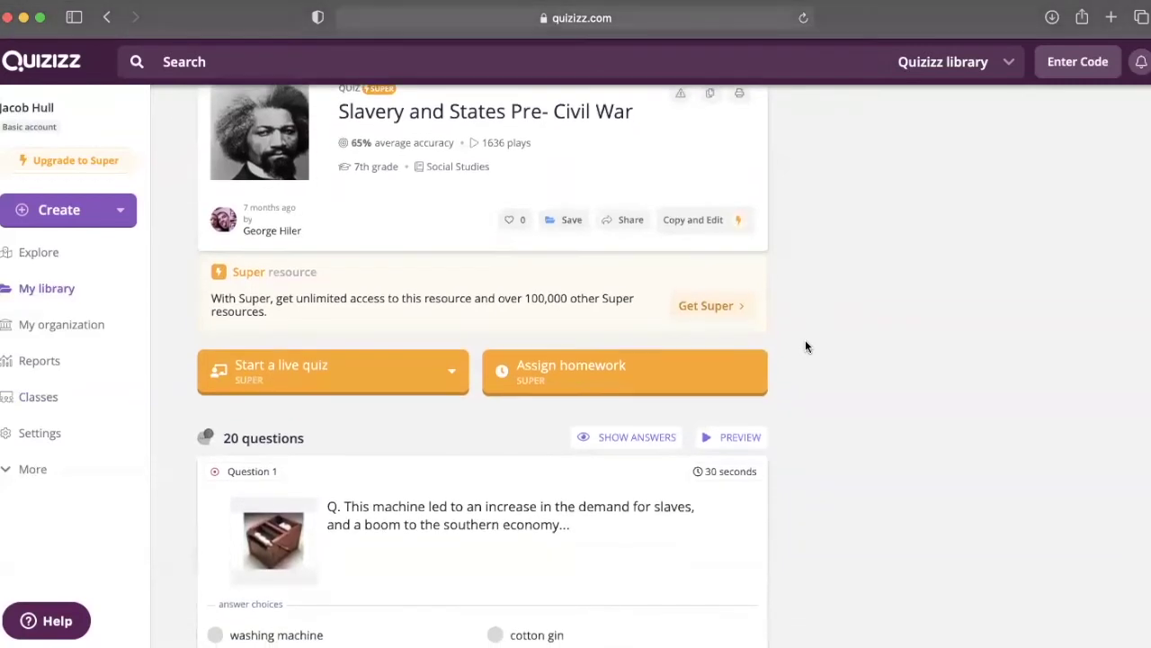
scroll(806, 346, down, 2)
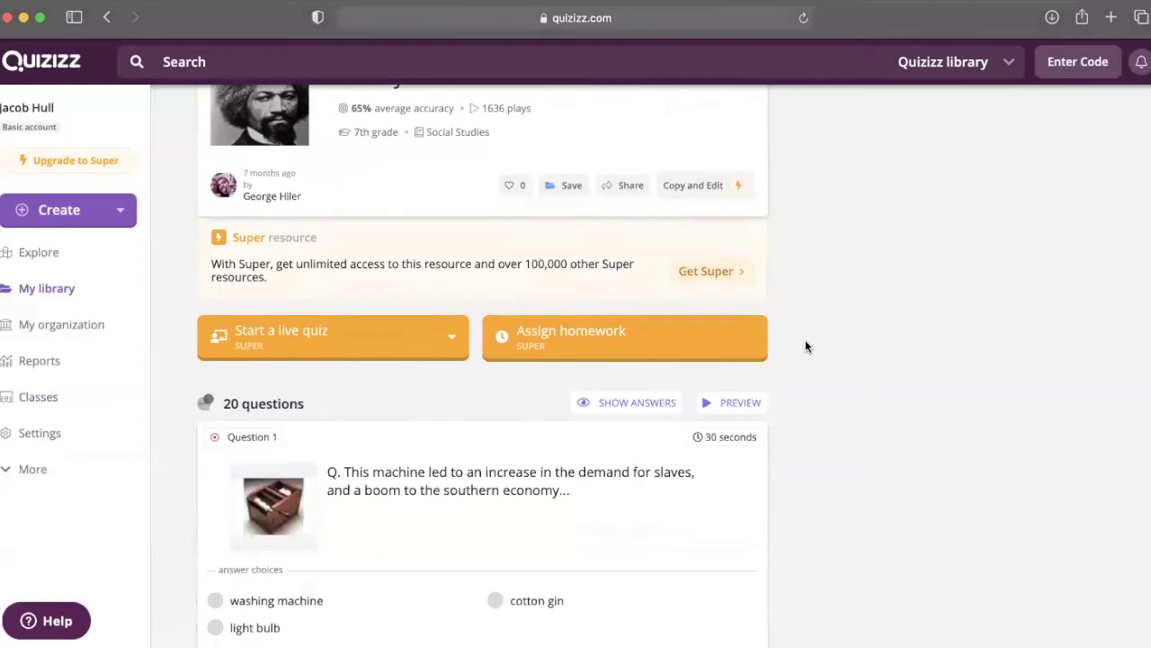
scroll(806, 346, down, 1)
scroll(806, 347, down, 3)
scroll(806, 347, down, 2)
scroll(806, 346, down, 2)
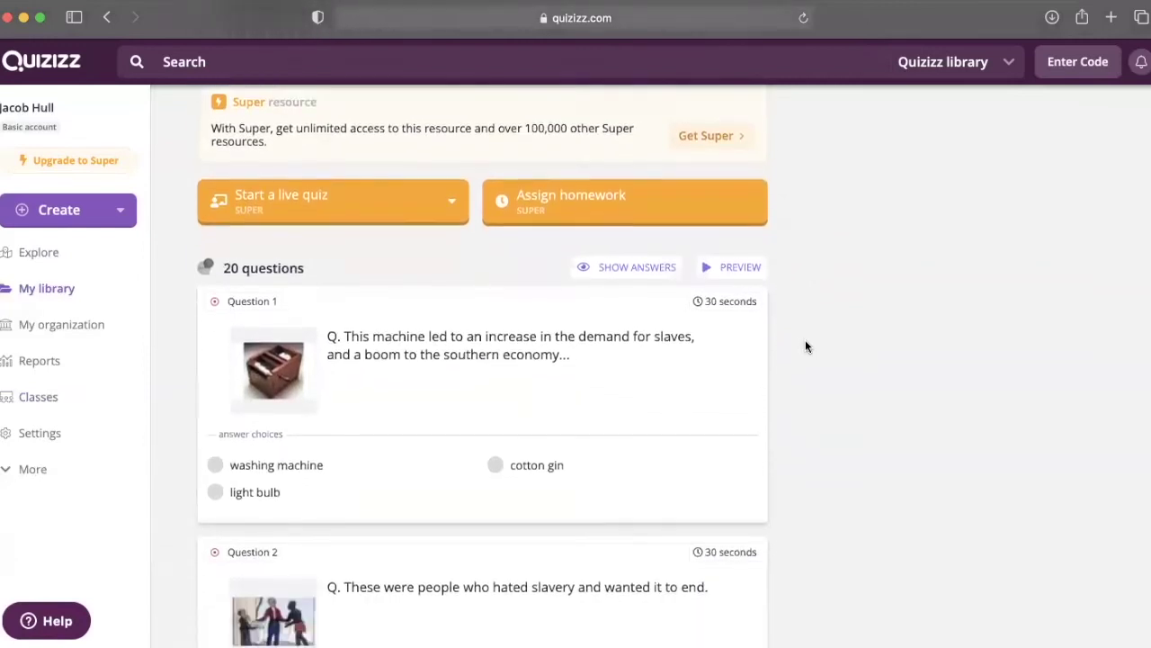
scroll(806, 346, down, 3)
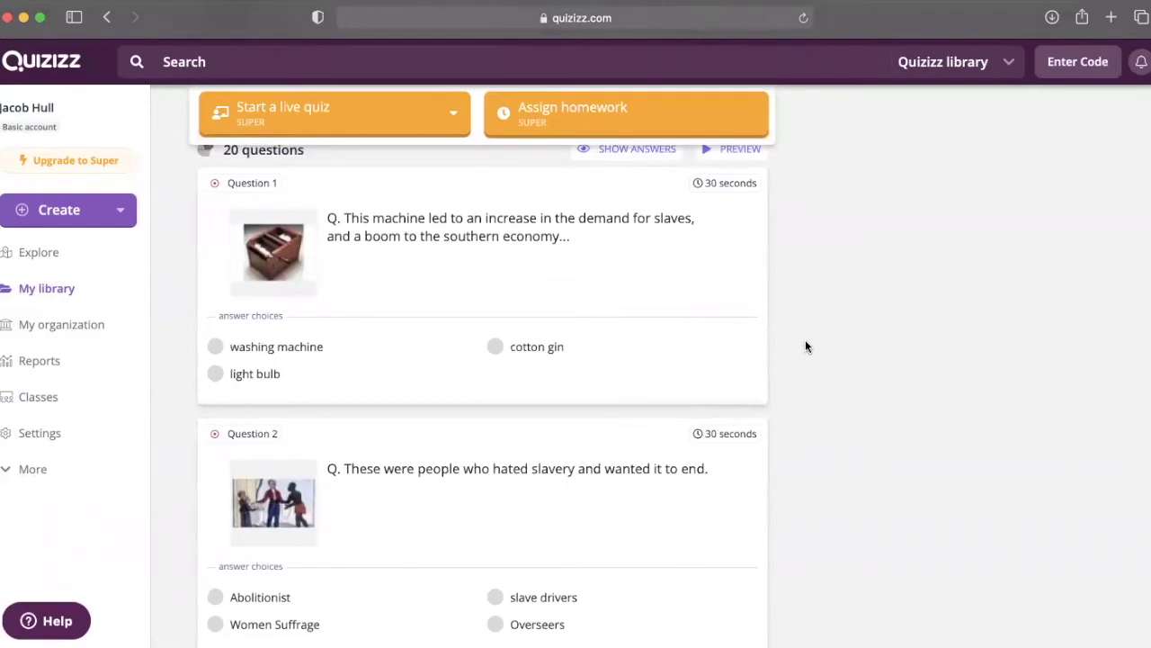
scroll(806, 346, down, 1)
scroll(806, 346, down, 1)
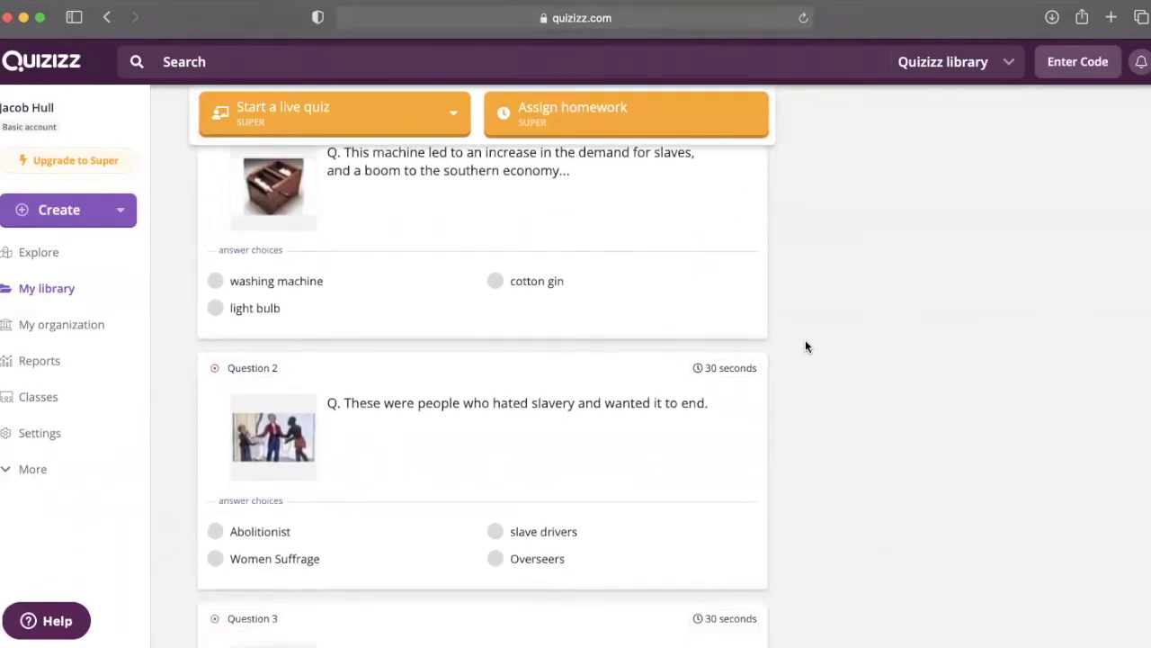
scroll(806, 346, down, 3)
scroll(806, 346, down, 2)
scroll(806, 346, down, 1)
scroll(806, 346, down, 1)
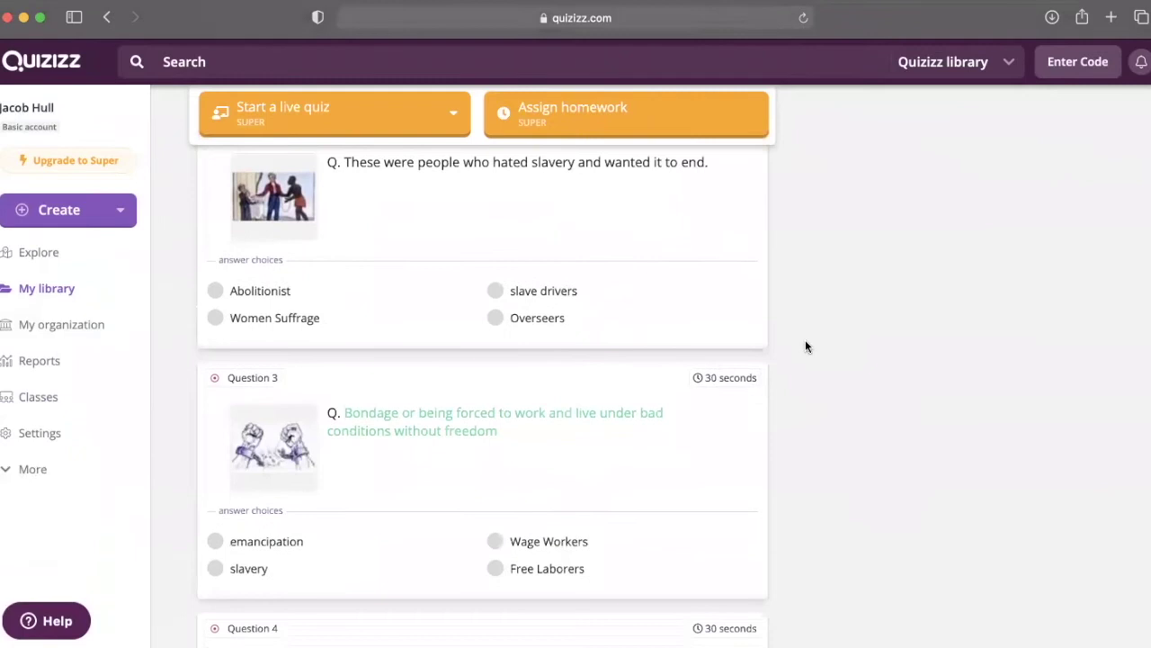
scroll(806, 347, down, 1)
scroll(806, 346, down, 1)
scroll(806, 346, down, 1)
scroll(806, 346, down, 1)
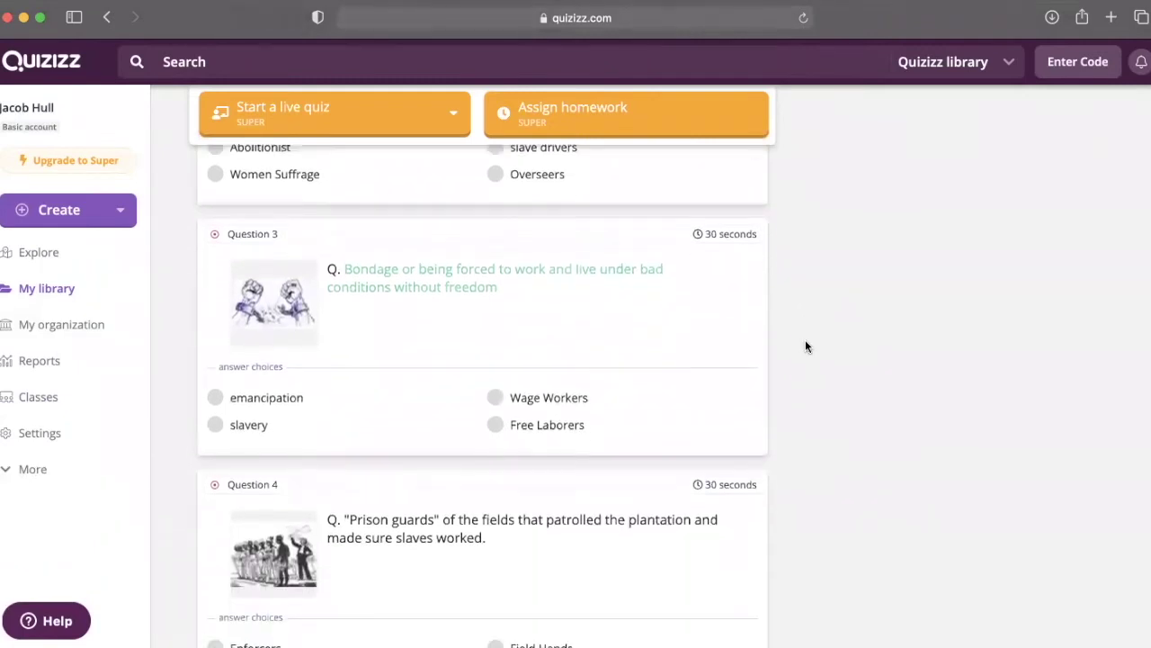
scroll(806, 347, down, 2)
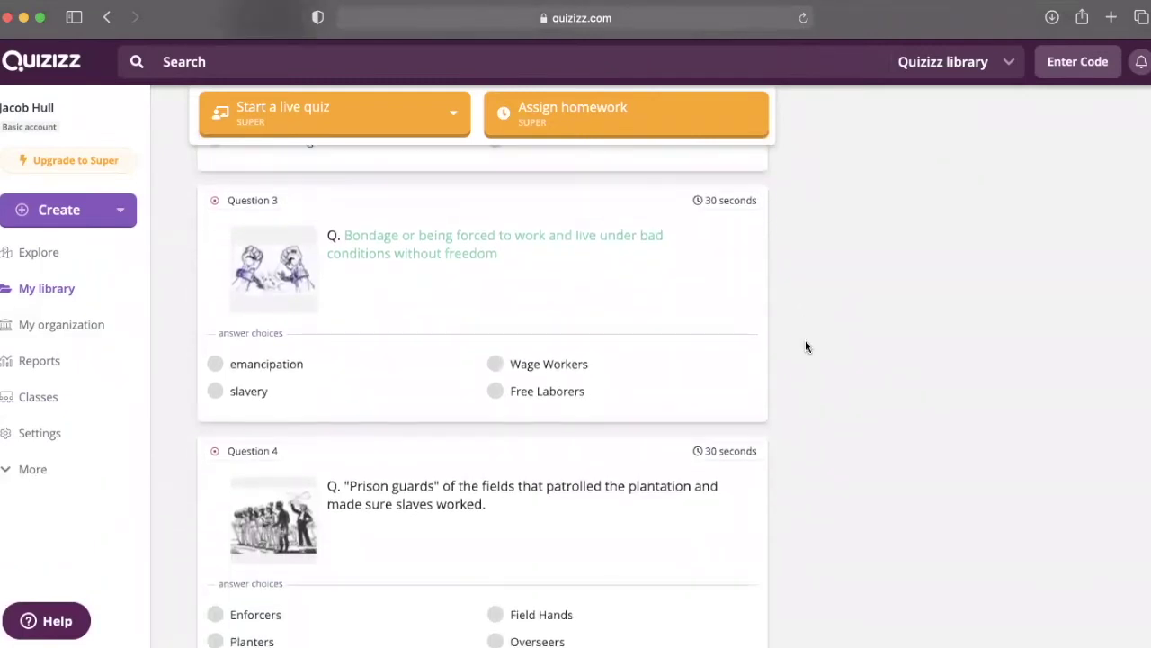
scroll(806, 346, down, 1)
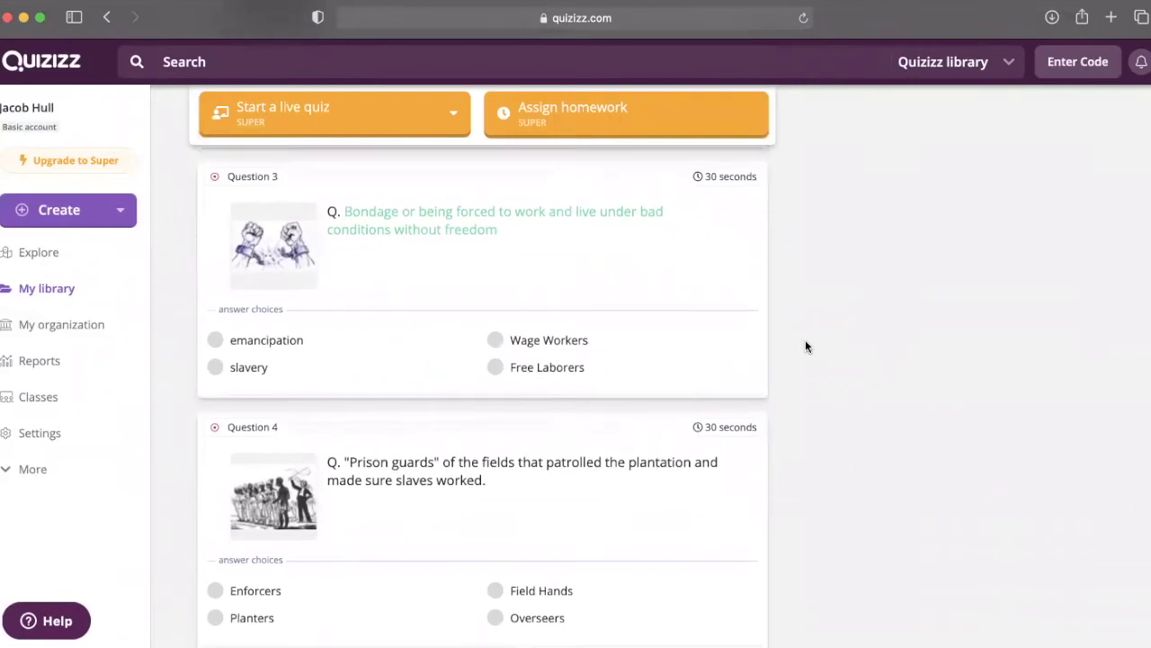
scroll(806, 347, down, 1)
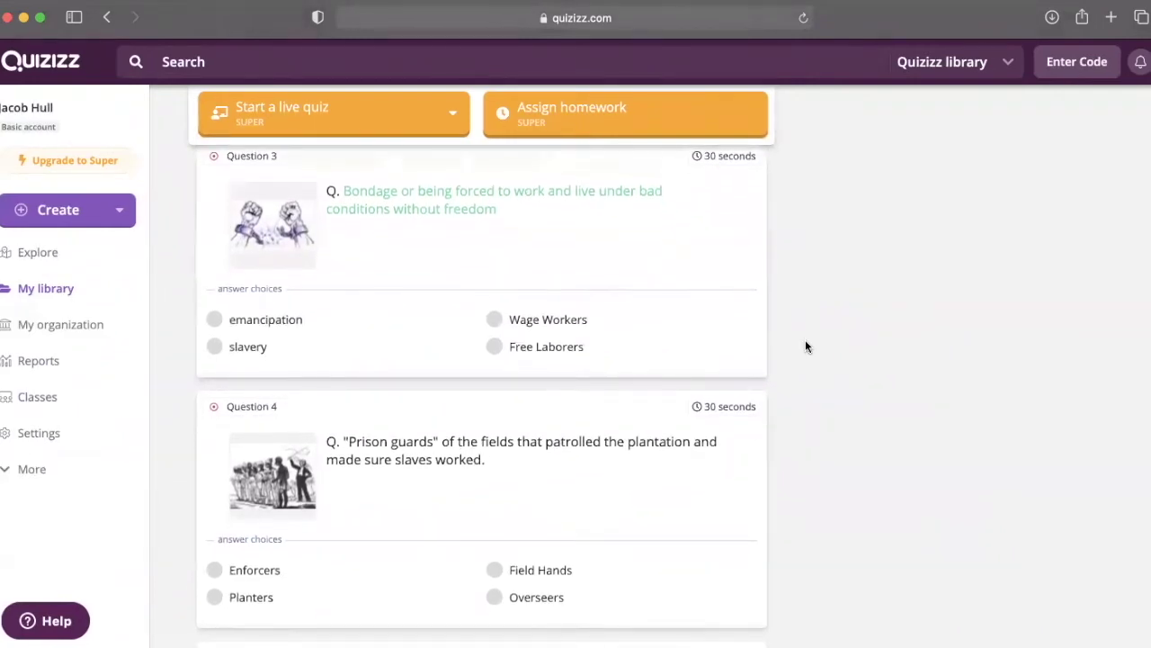
scroll(806, 346, down, 1)
scroll(806, 346, down, 1)
scroll(806, 346, down, 2)
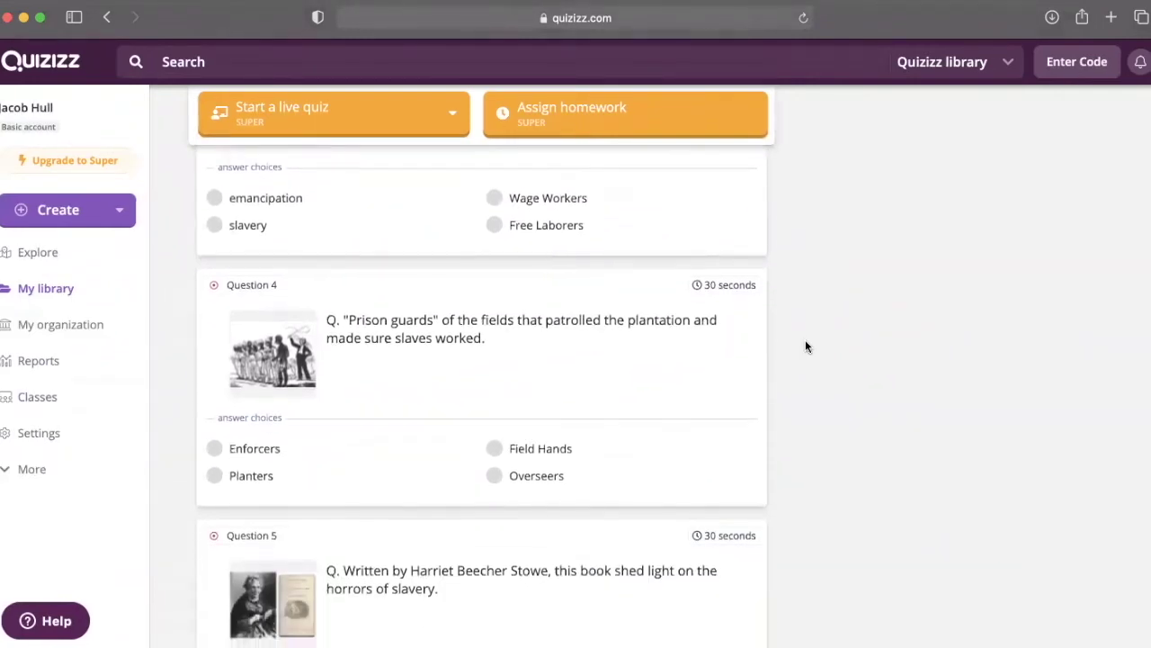
scroll(806, 346, down, 1)
scroll(806, 346, down, 1)
scroll(806, 347, down, 1)
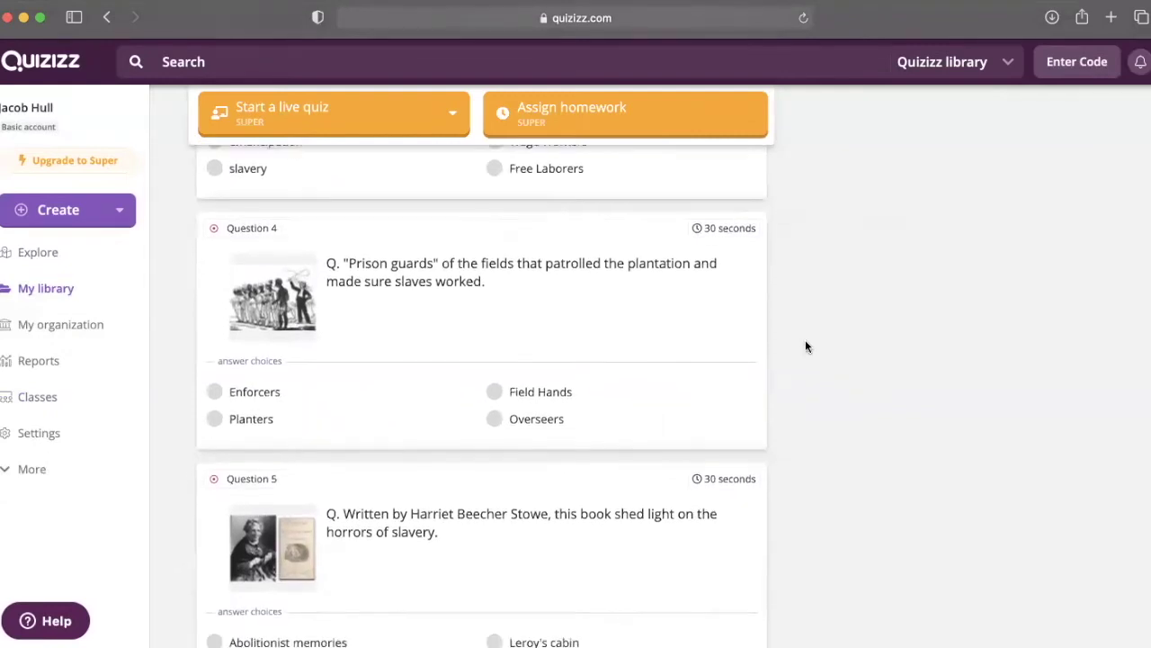
scroll(806, 346, down, 2)
scroll(806, 347, down, 2)
scroll(806, 346, down, 2)
scroll(806, 346, down, 1)
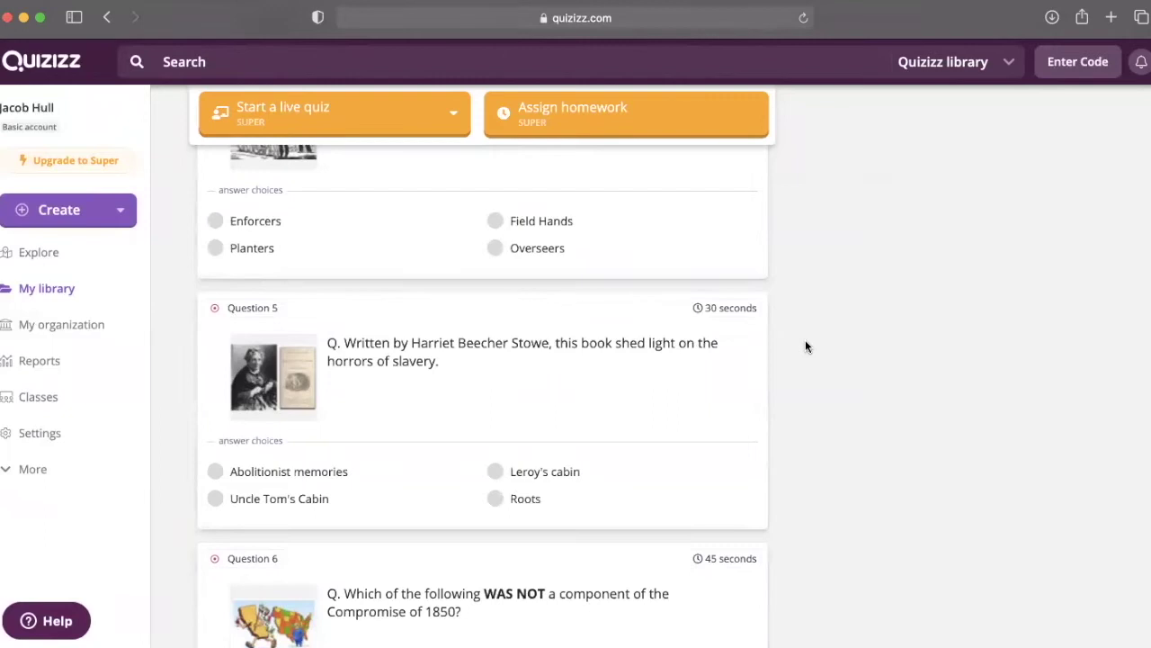
scroll(806, 346, down, 1)
scroll(806, 346, down, 1)
scroll(806, 347, down, 1)
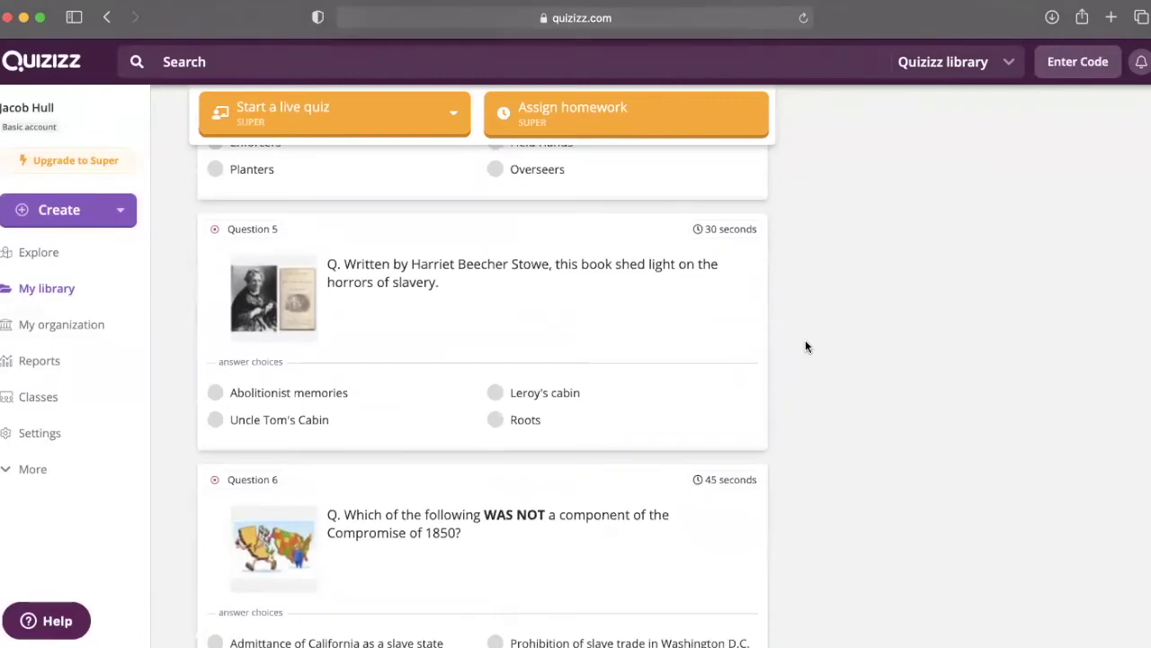
scroll(806, 347, down, 1)
scroll(806, 346, down, 2)
scroll(806, 346, down, 1)
scroll(806, 346, down, 1)
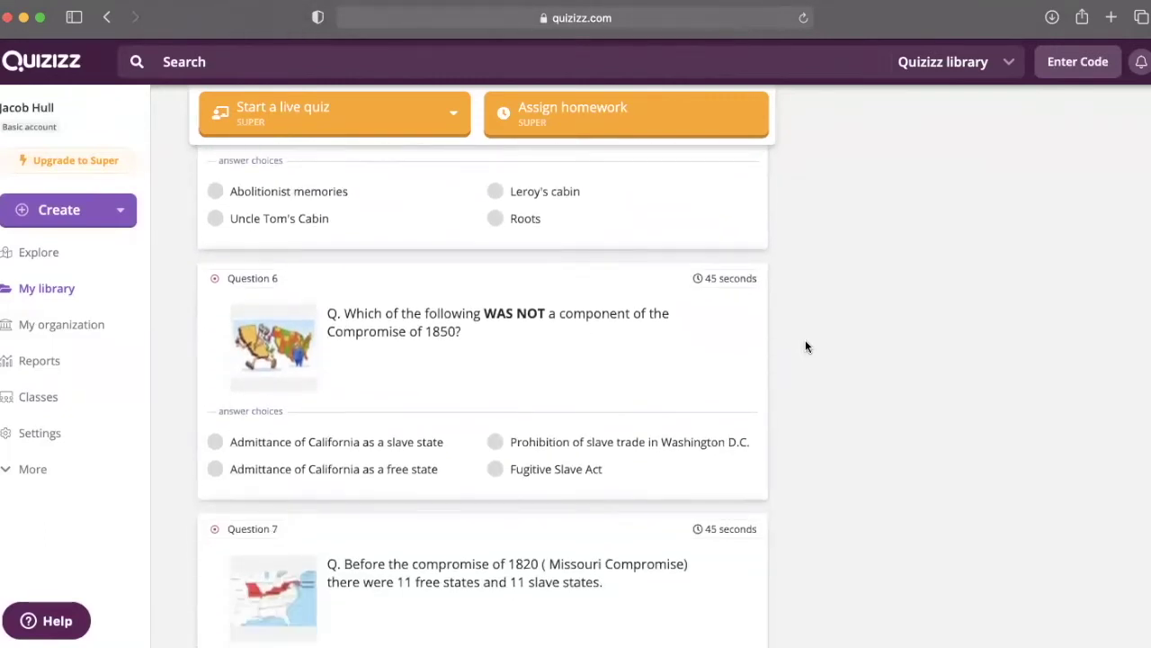
scroll(806, 346, down, 2)
scroll(806, 346, down, 1)
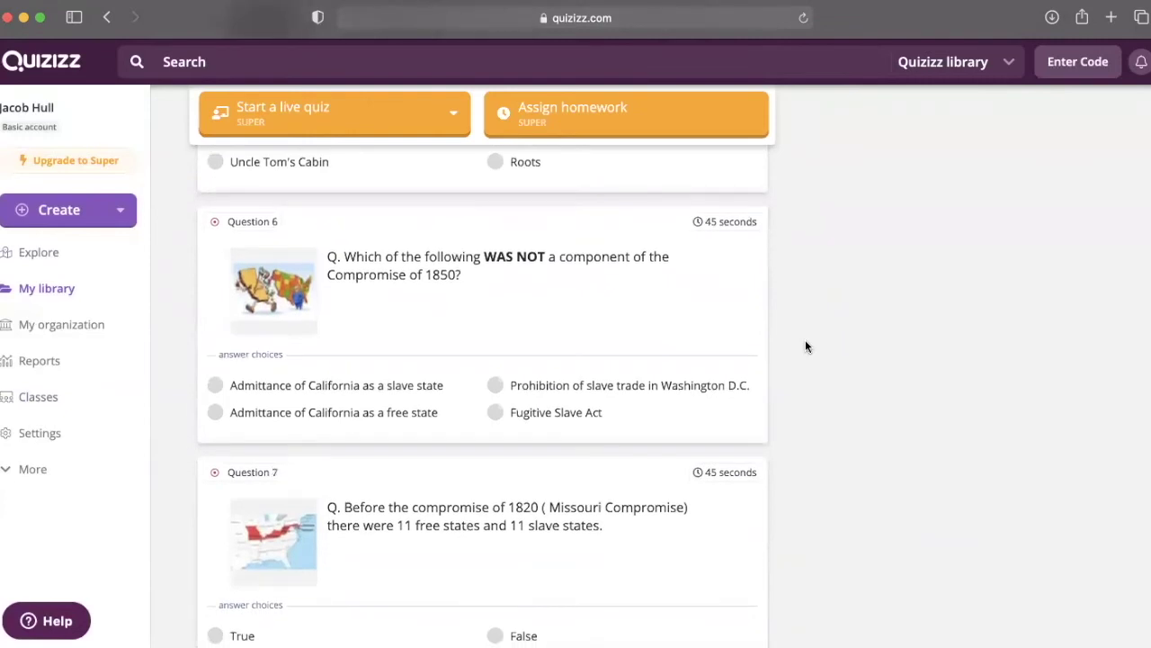
scroll(806, 346, down, 1)
scroll(806, 346, down, 2)
scroll(806, 346, down, 1)
scroll(806, 347, down, 2)
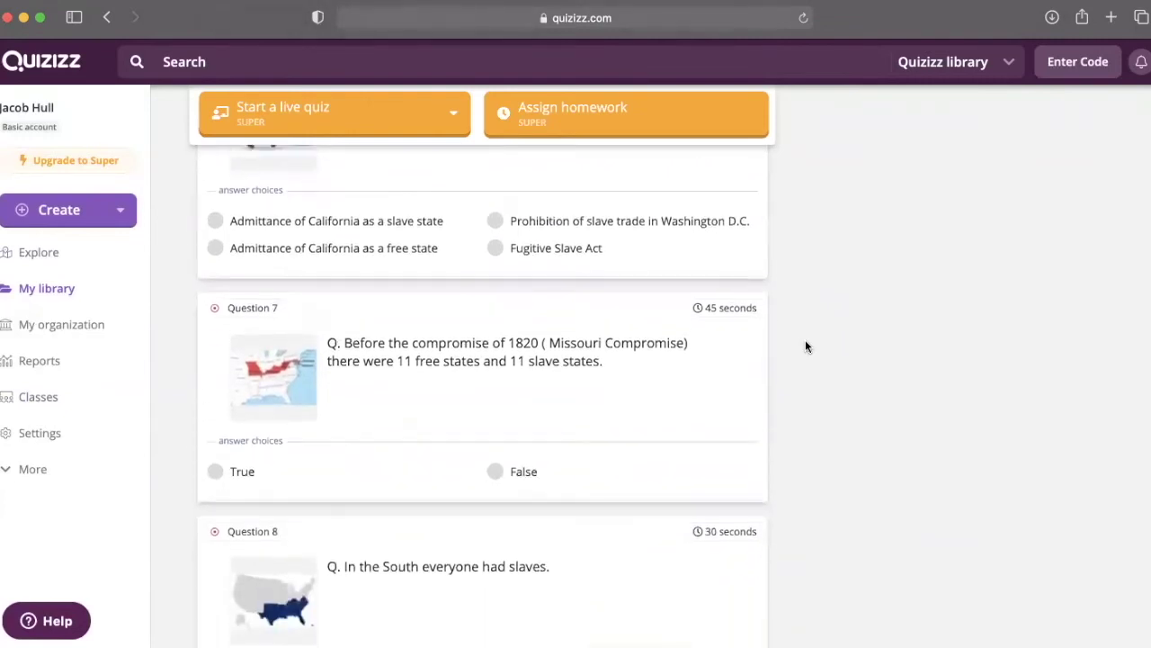
scroll(806, 346, down, 1)
scroll(806, 347, down, 1)
scroll(806, 346, down, 1)
scroll(806, 347, down, 1)
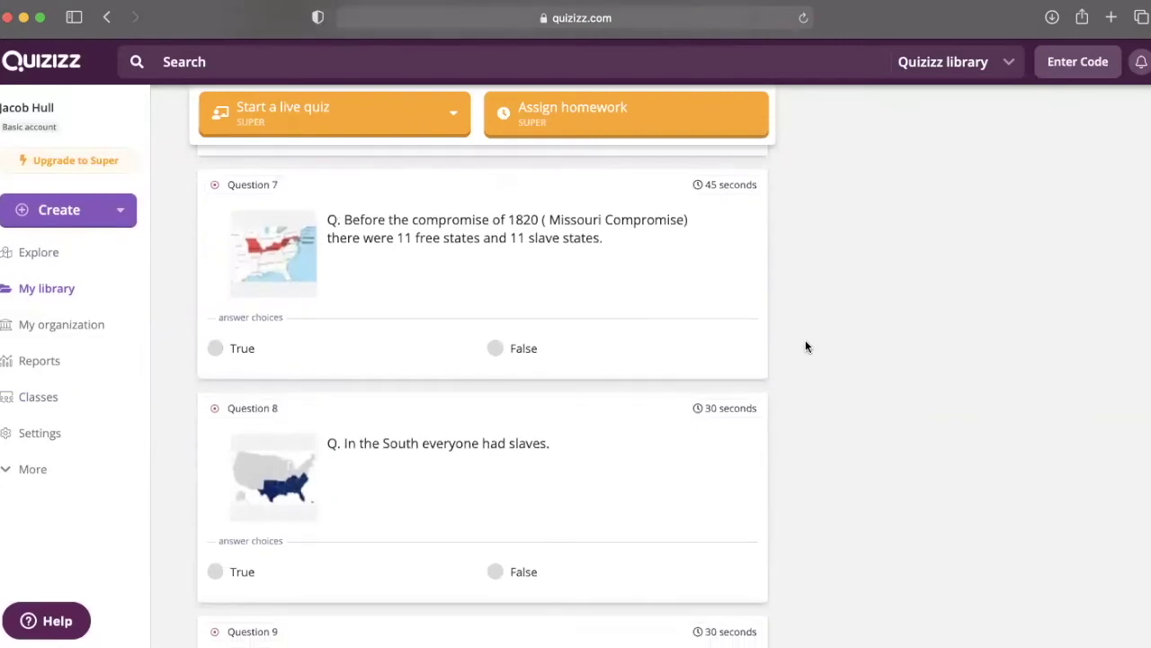
scroll(806, 346, down, 1)
scroll(806, 346, down, 2)
scroll(806, 347, down, 1)
scroll(806, 346, down, 2)
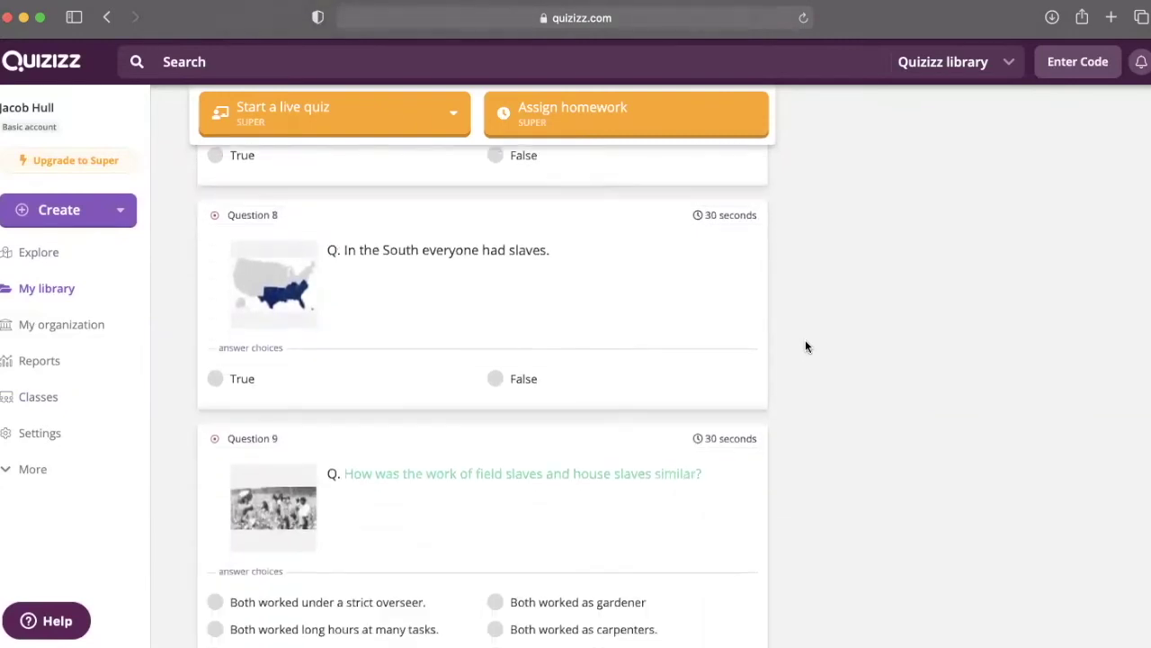
scroll(805, 346, down, 1)
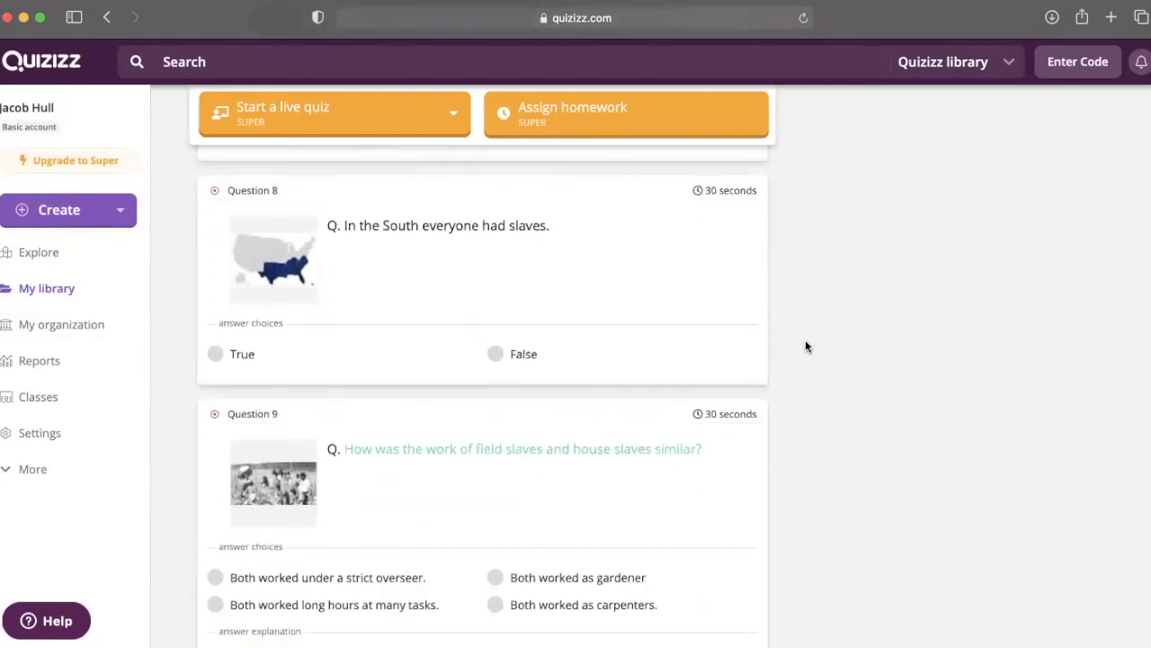
scroll(805, 346, down, 1)
scroll(805, 347, down, 2)
scroll(805, 346, down, 1)
scroll(805, 346, down, 1)
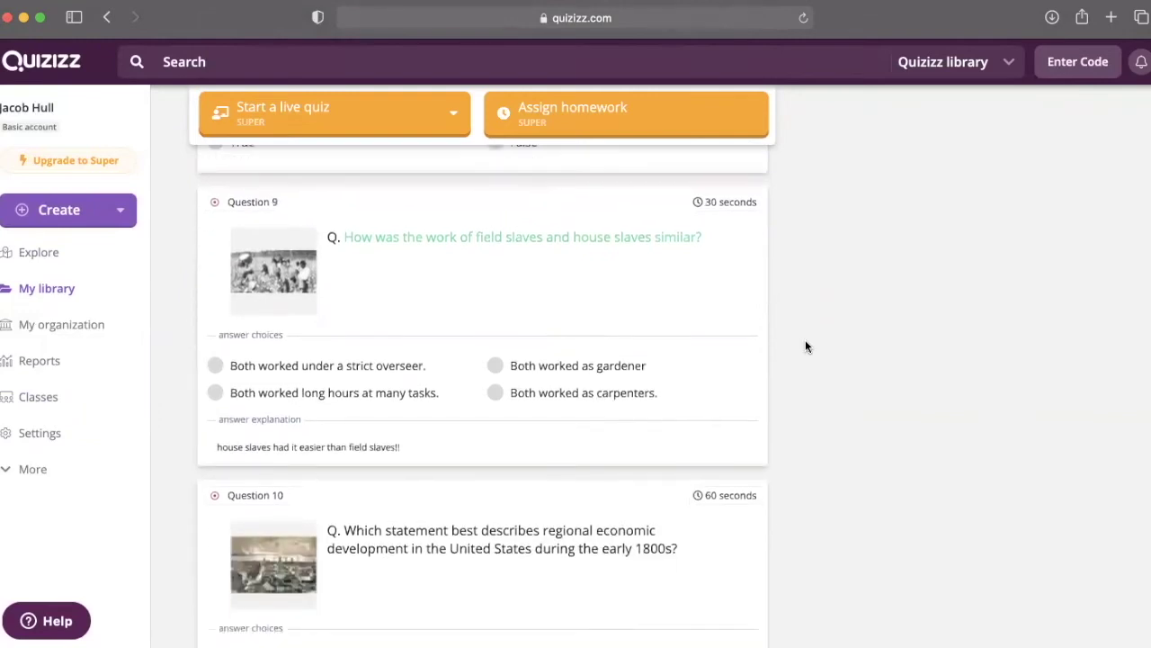
scroll(805, 346, down, 1)
scroll(805, 346, down, 1)
scroll(805, 346, down, 1)
scroll(806, 347, down, 1)
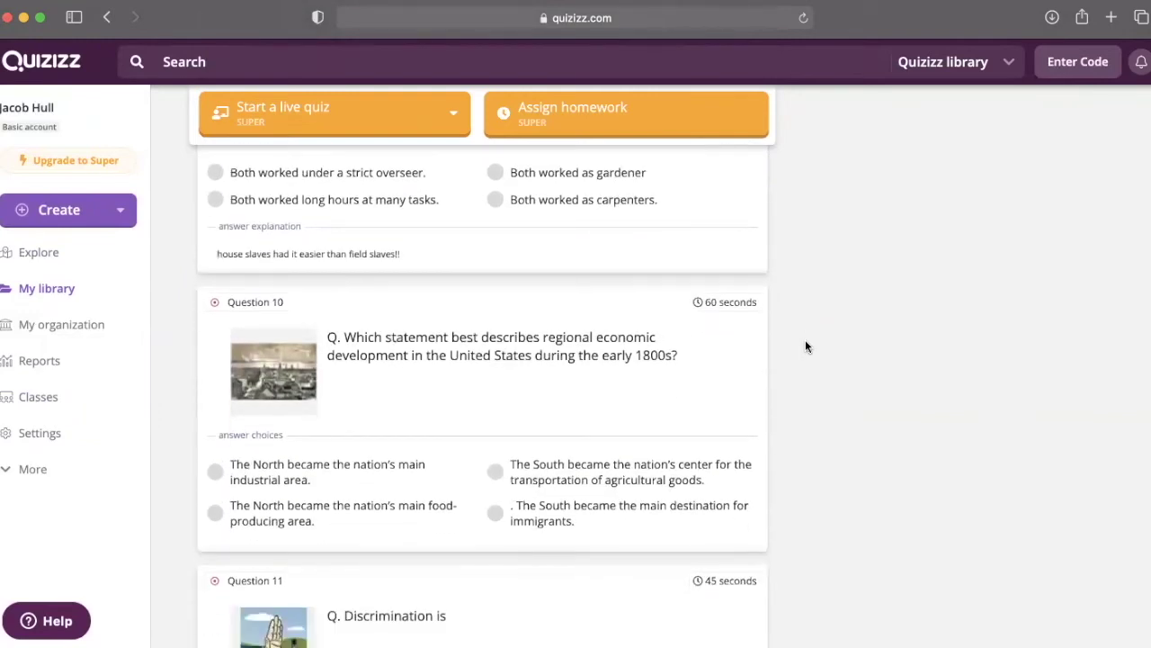
scroll(806, 346, down, 1)
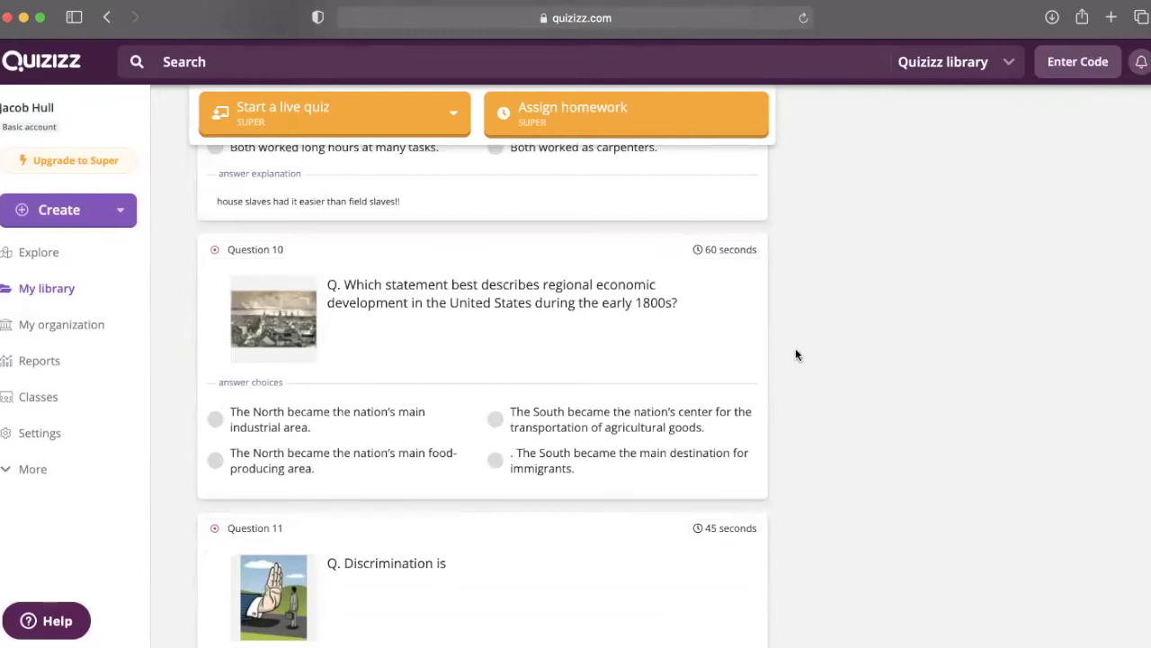
scroll(791, 351, up, 5)
scroll(790, 353, up, 10)
scroll(790, 352, up, 5)
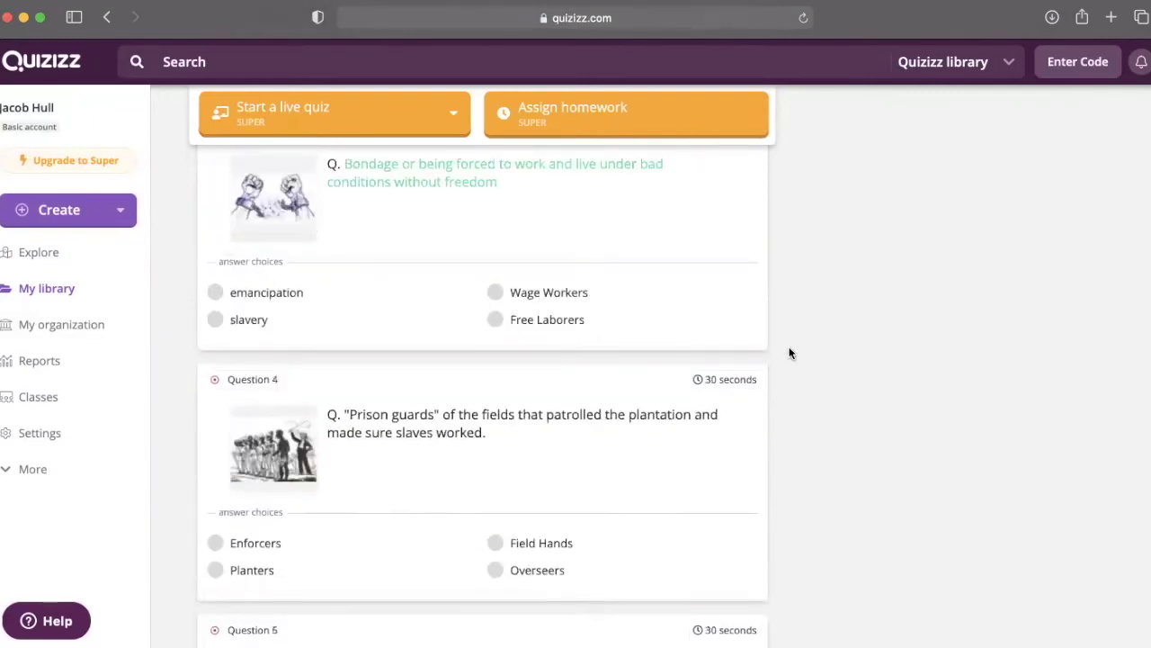
scroll(790, 352, up, 5)
scroll(790, 352, up, 5)
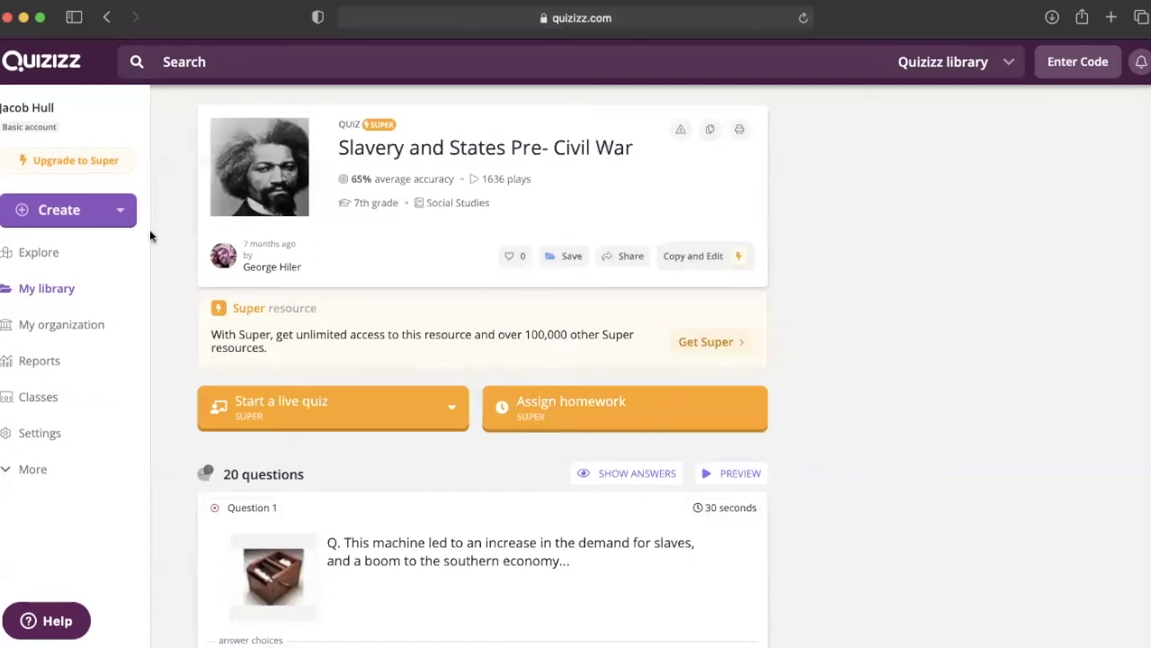
Step: Return to the Quizizz home page and scroll down toward the My first lesson onboarding
click(34, 72)
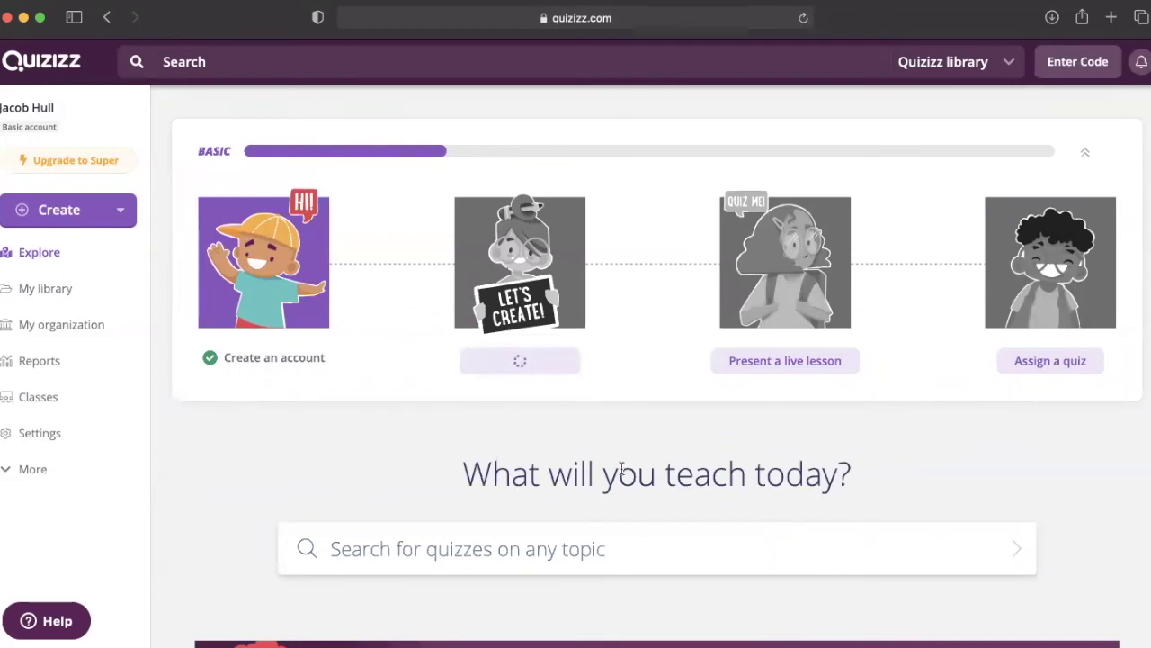
scroll(620, 468, down, 3)
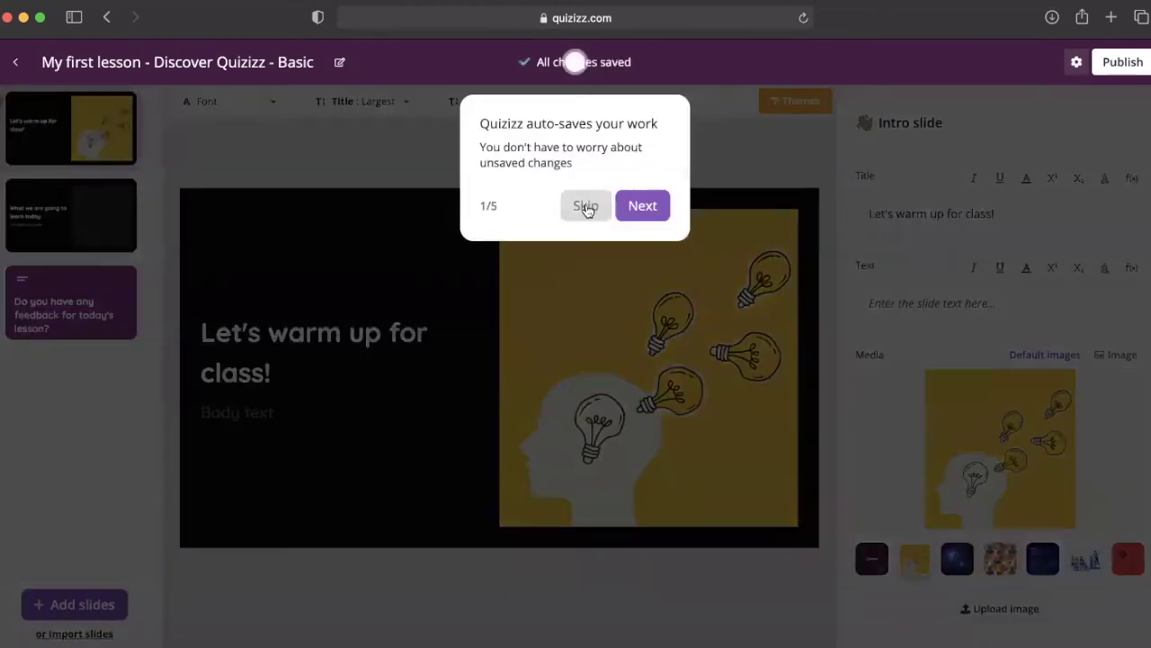
Step: Skip the auto-save tip and move to the 'Do you have any feedback for today's lesson?' slide
click(585, 208)
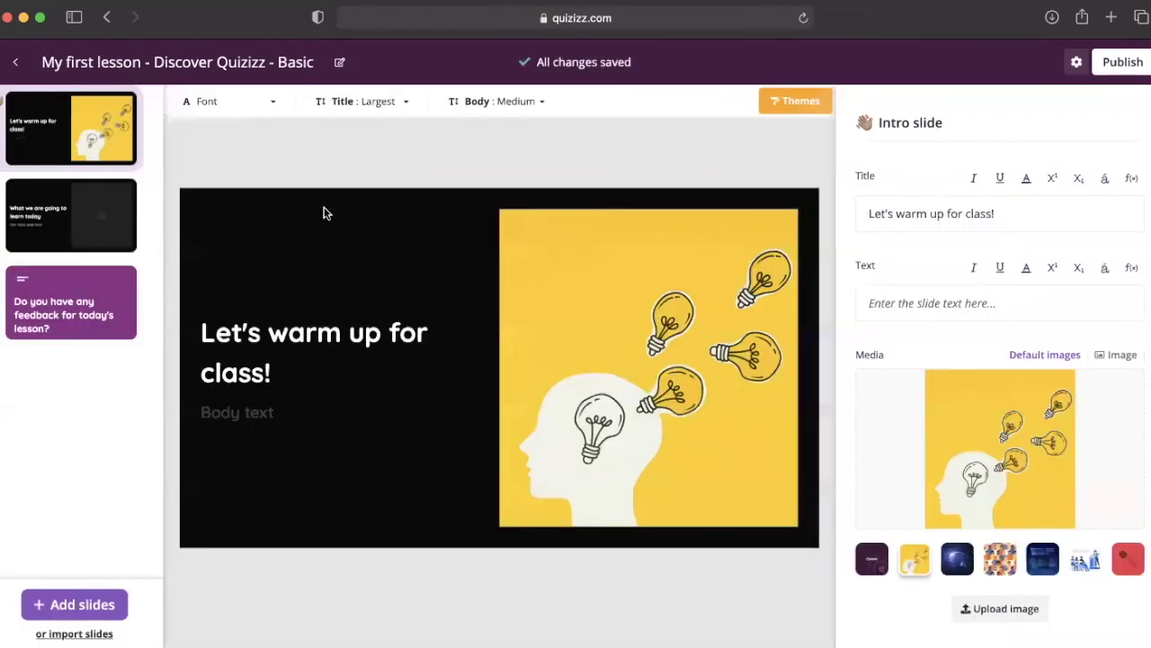
click(76, 217)
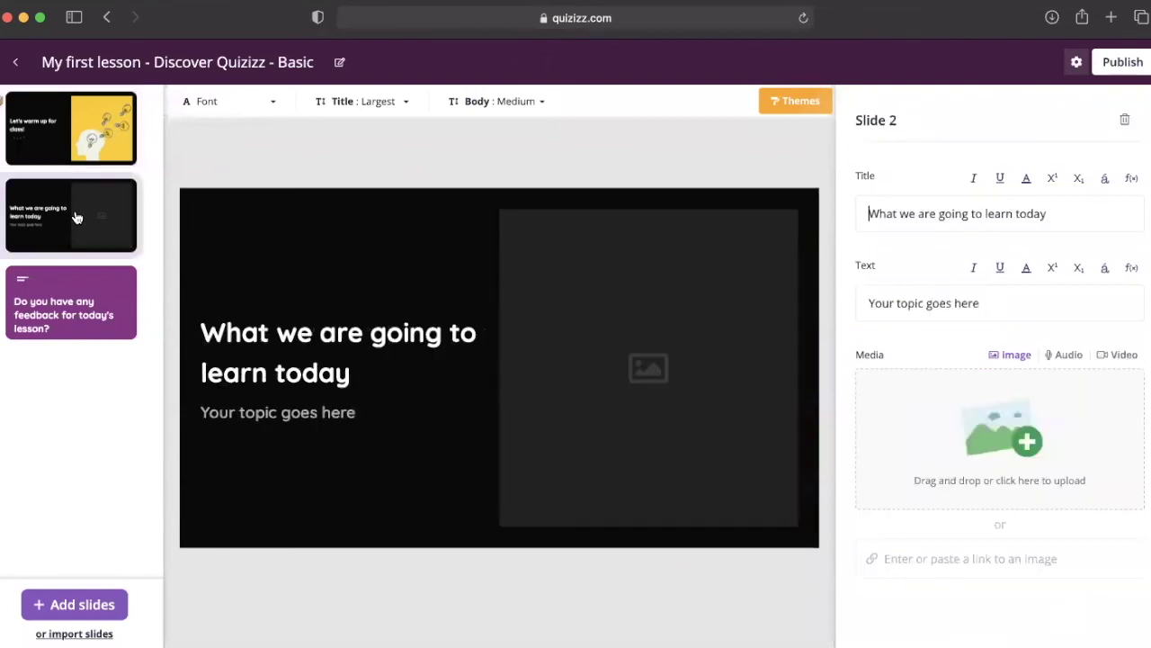
click(81, 297)
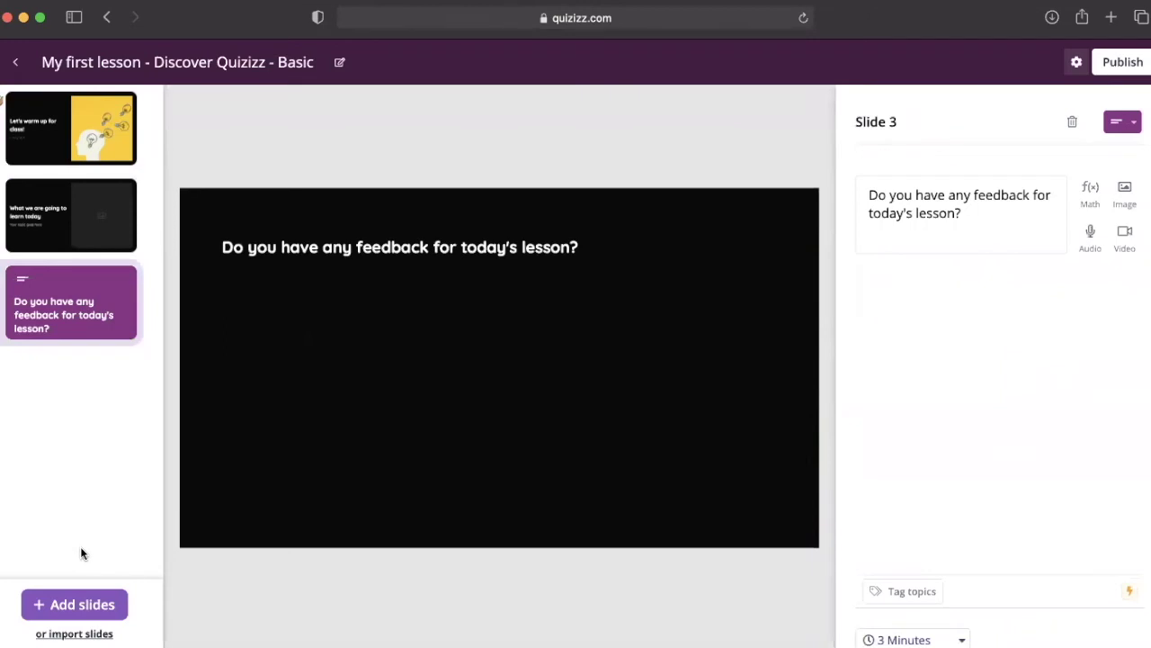
click(67, 605)
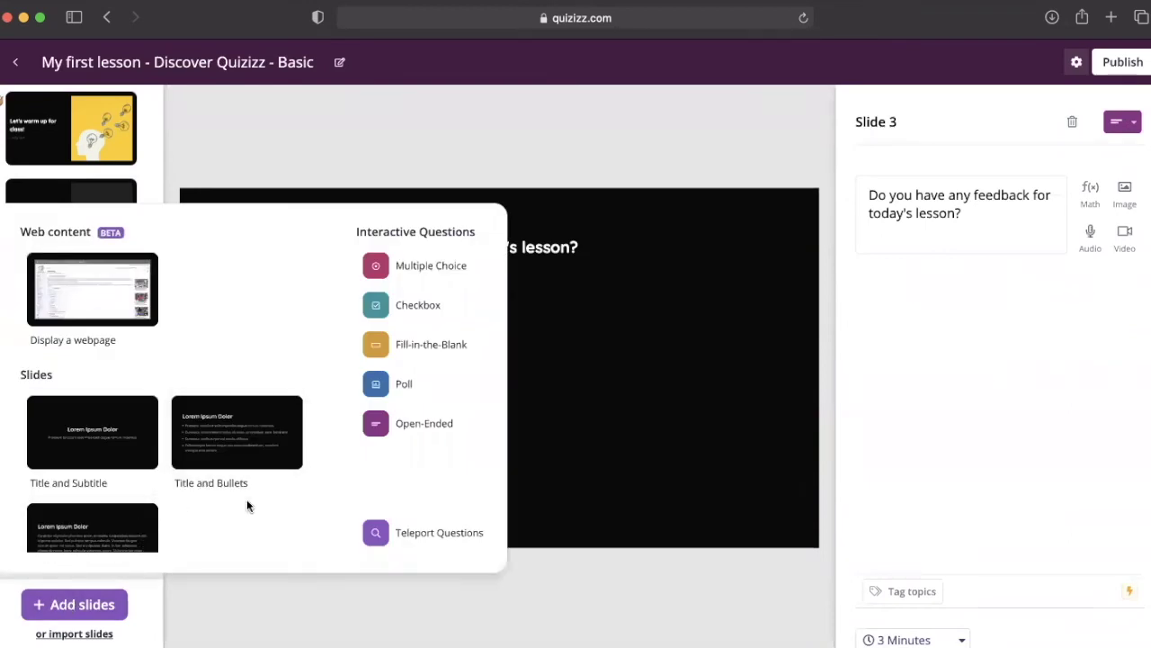
scroll(247, 506, down, 1)
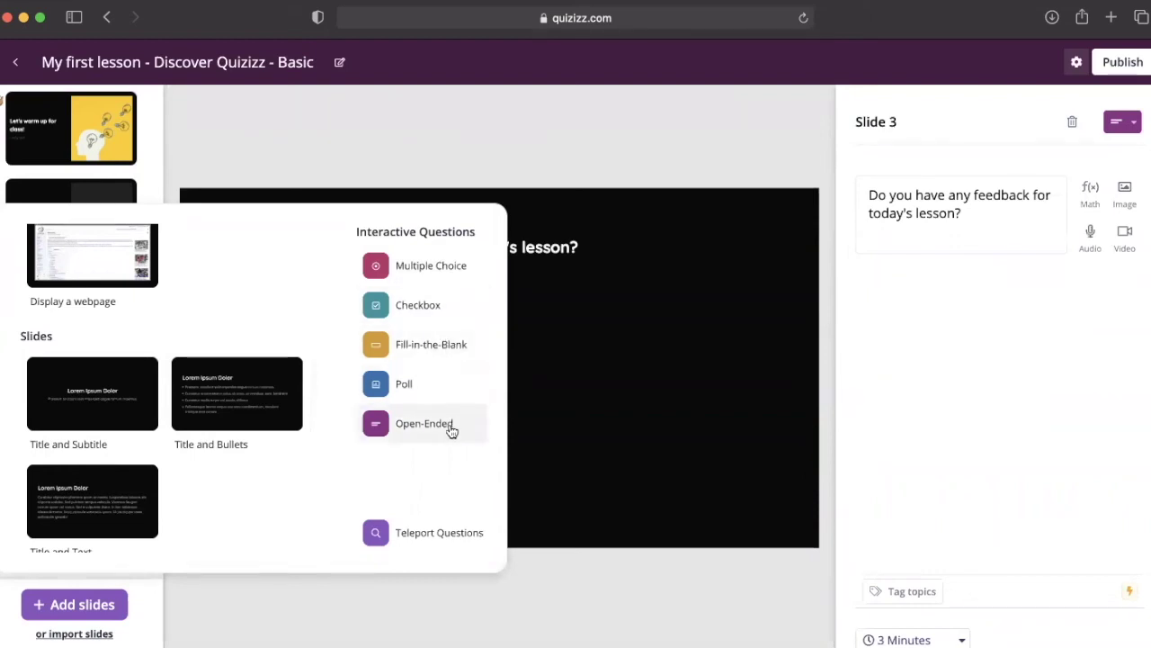
scroll(247, 484, down, 1)
scroll(247, 484, down, 1)
scroll(247, 484, down, 1)
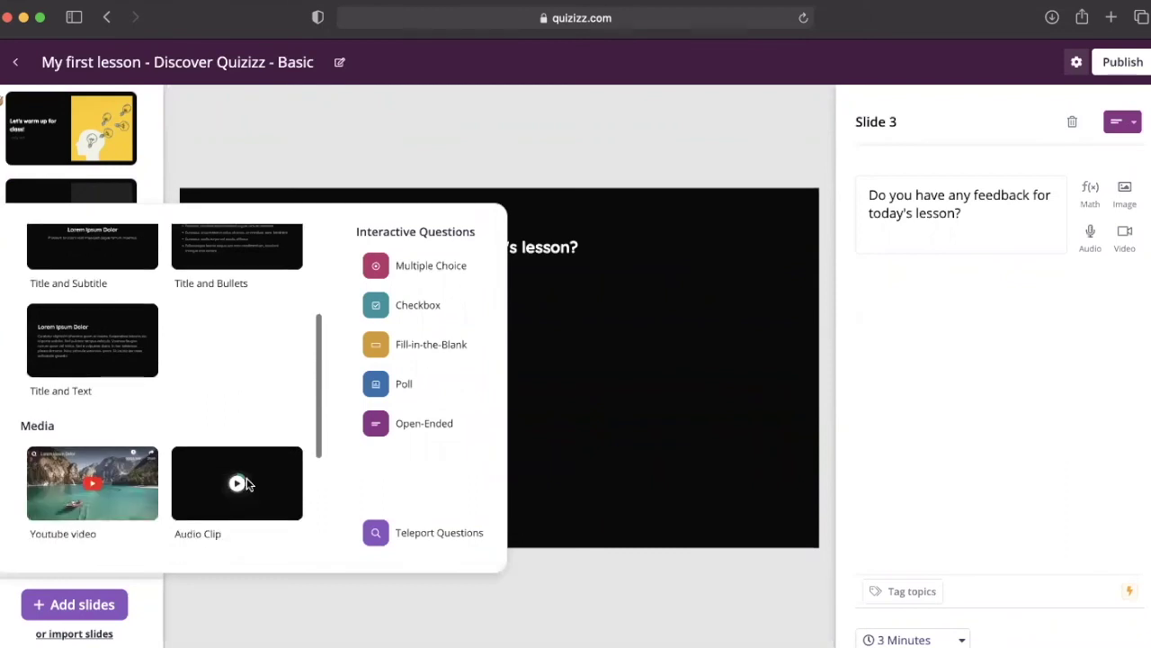
scroll(248, 484, down, 1)
scroll(248, 484, down, 2)
scroll(248, 484, down, 1)
scroll(248, 484, down, 1)
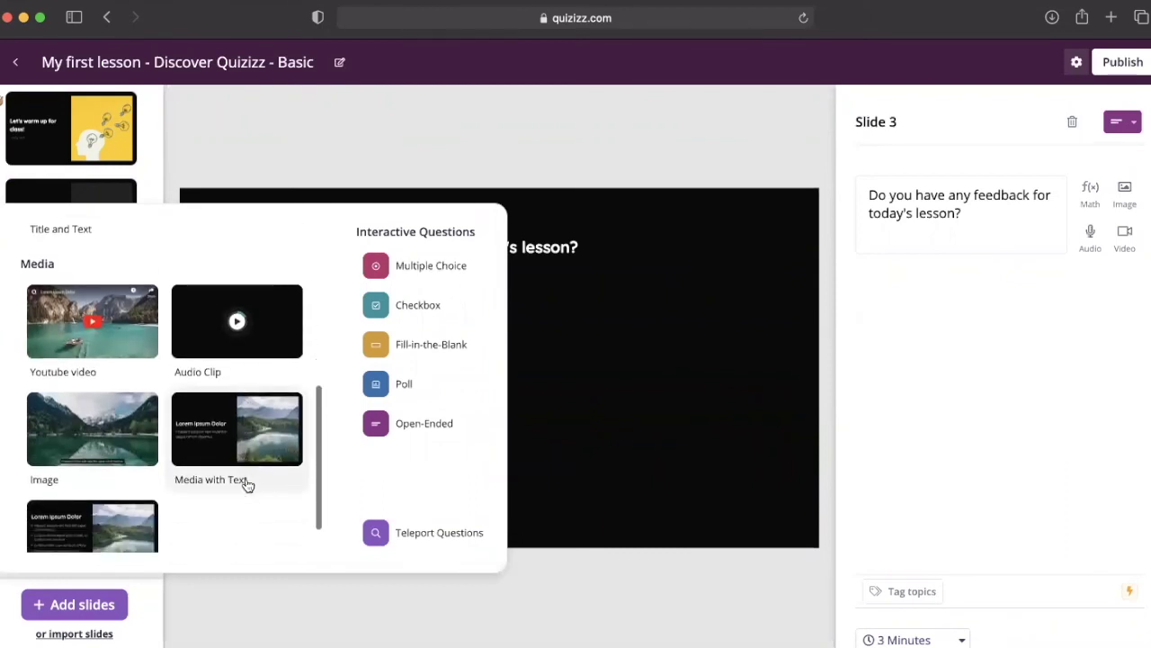
scroll(247, 484, down, 1)
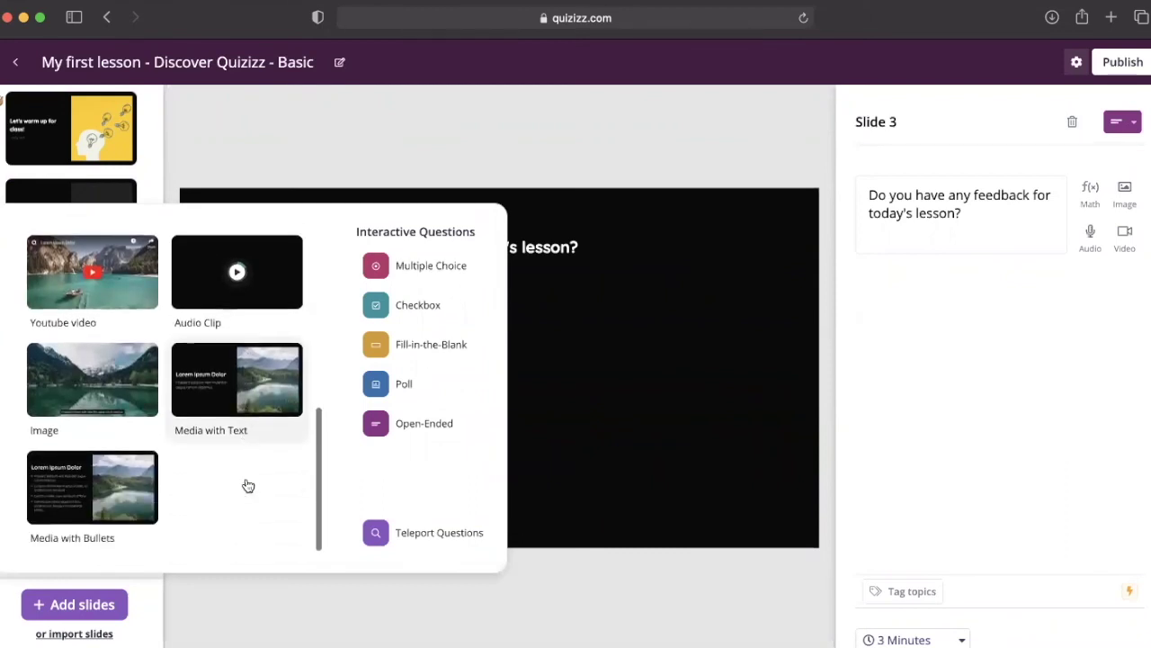
click(277, 603)
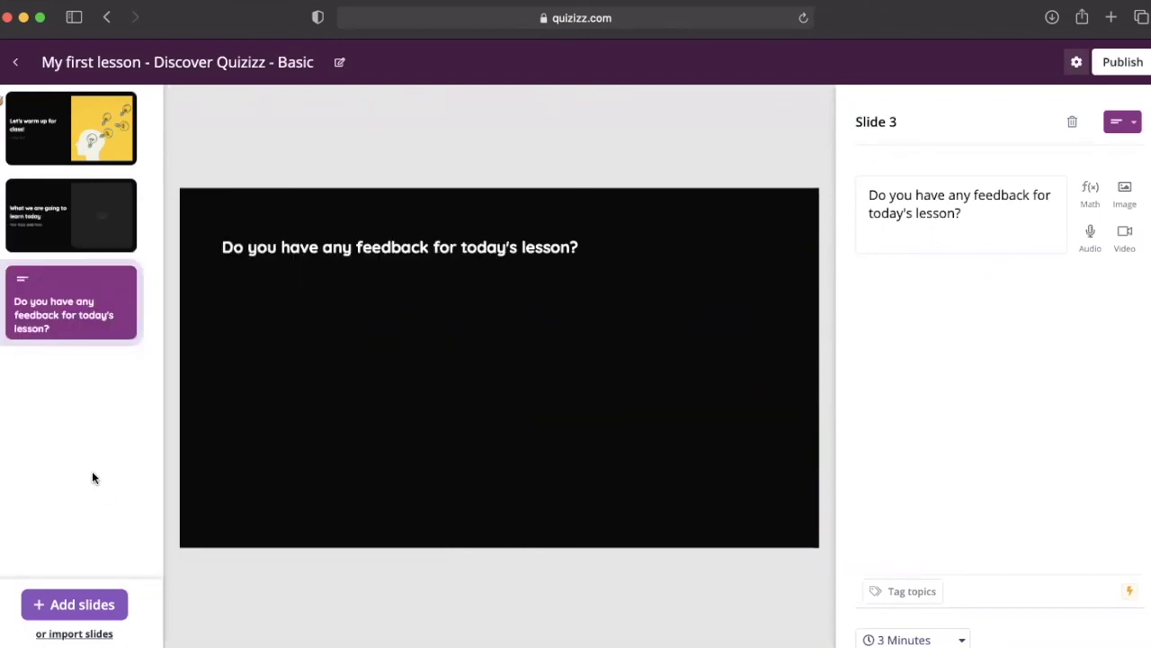